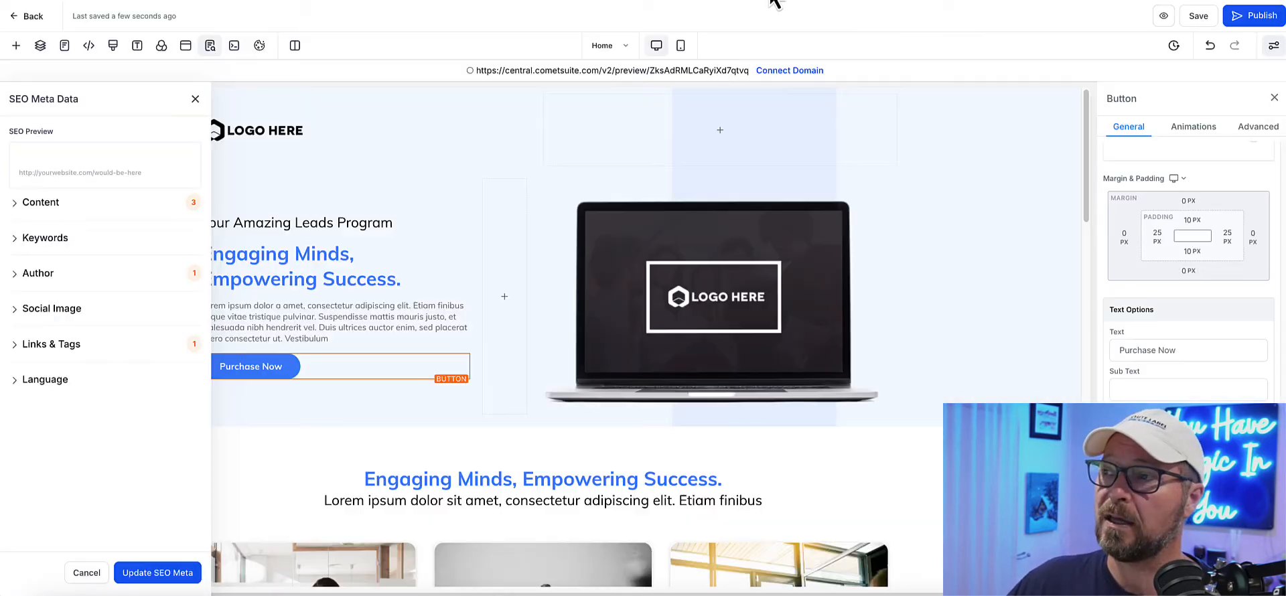
Step: Leave the funnel page editor and create a new automation workflow from scratch
click(40, 22)
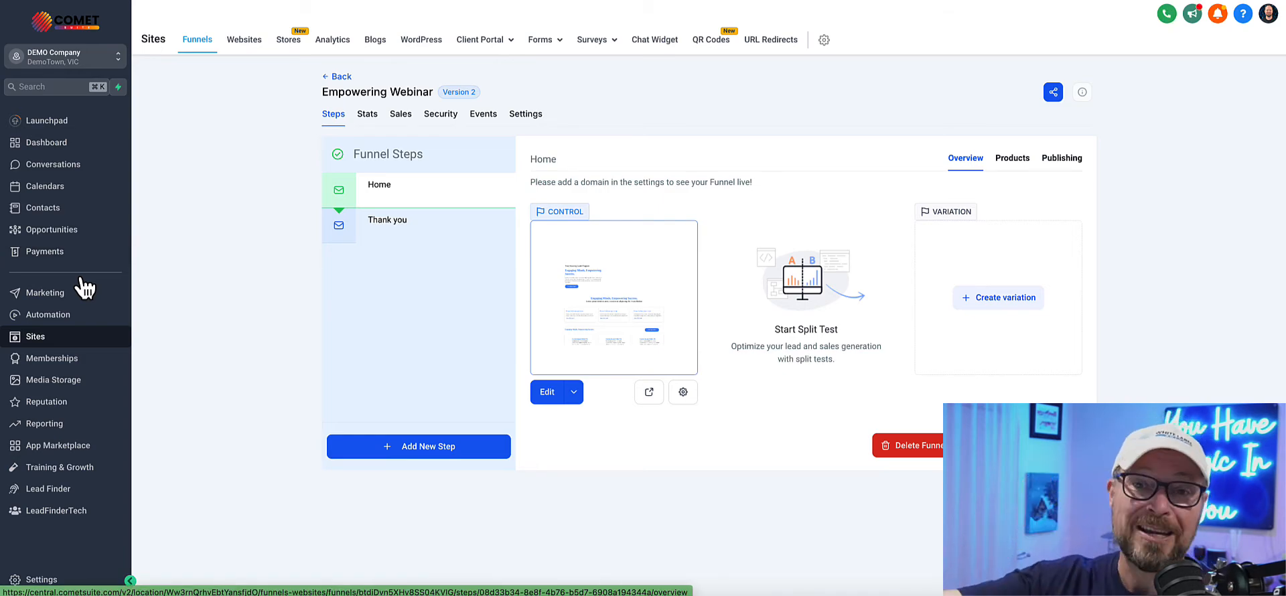
click(62, 320)
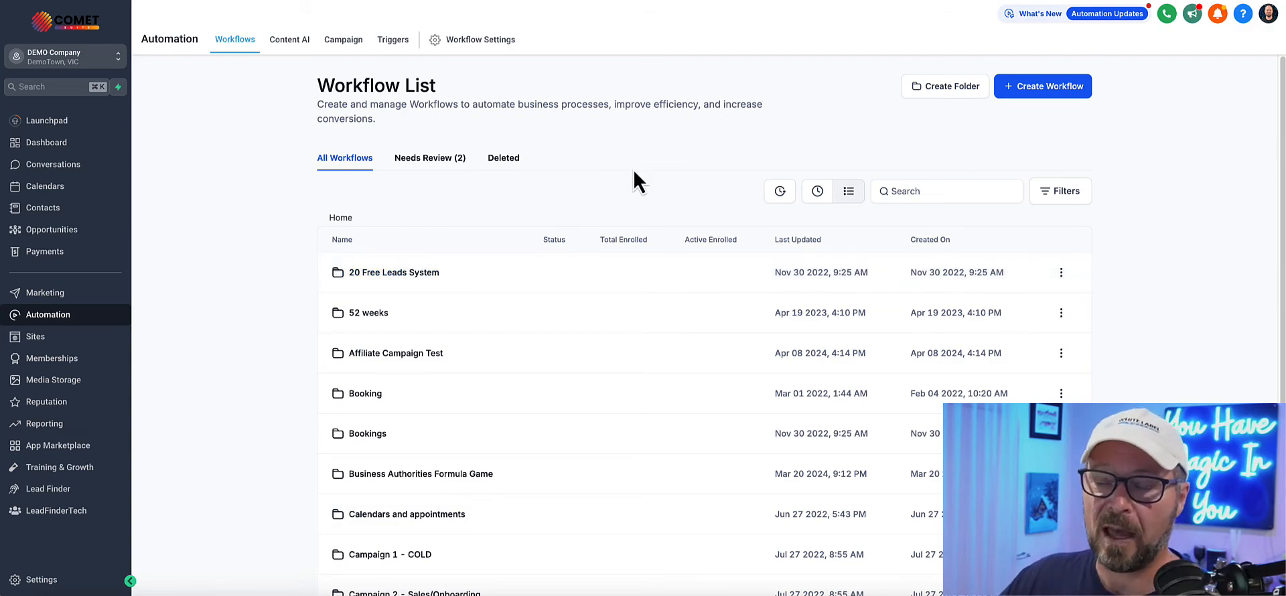
click(1047, 94)
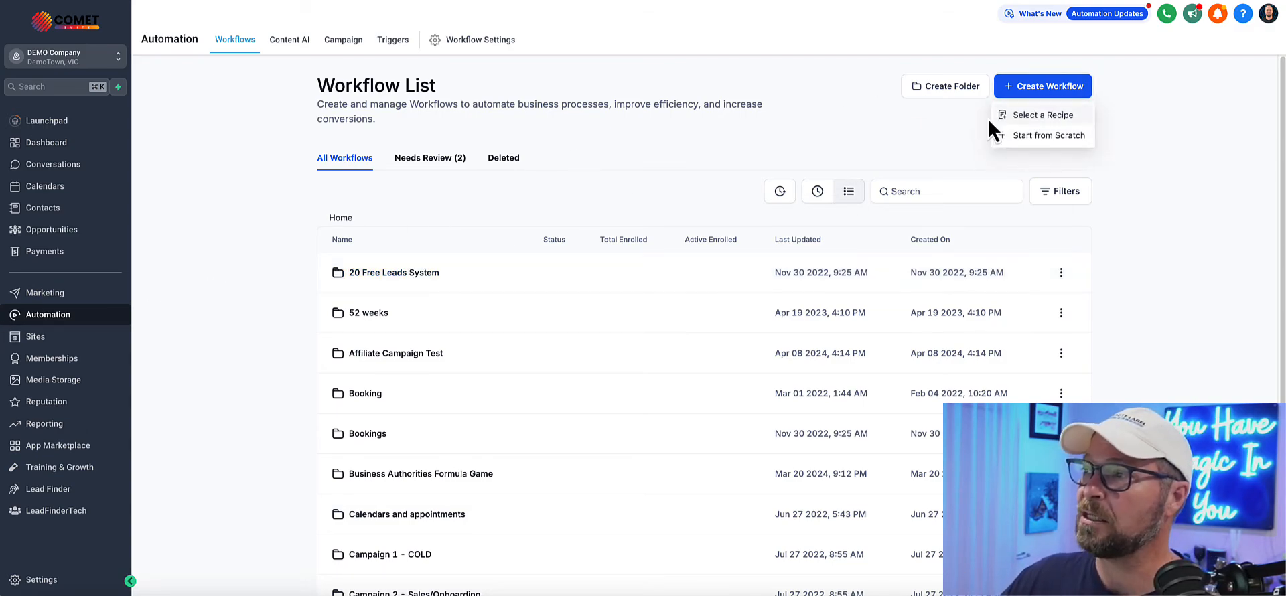
click(1035, 137)
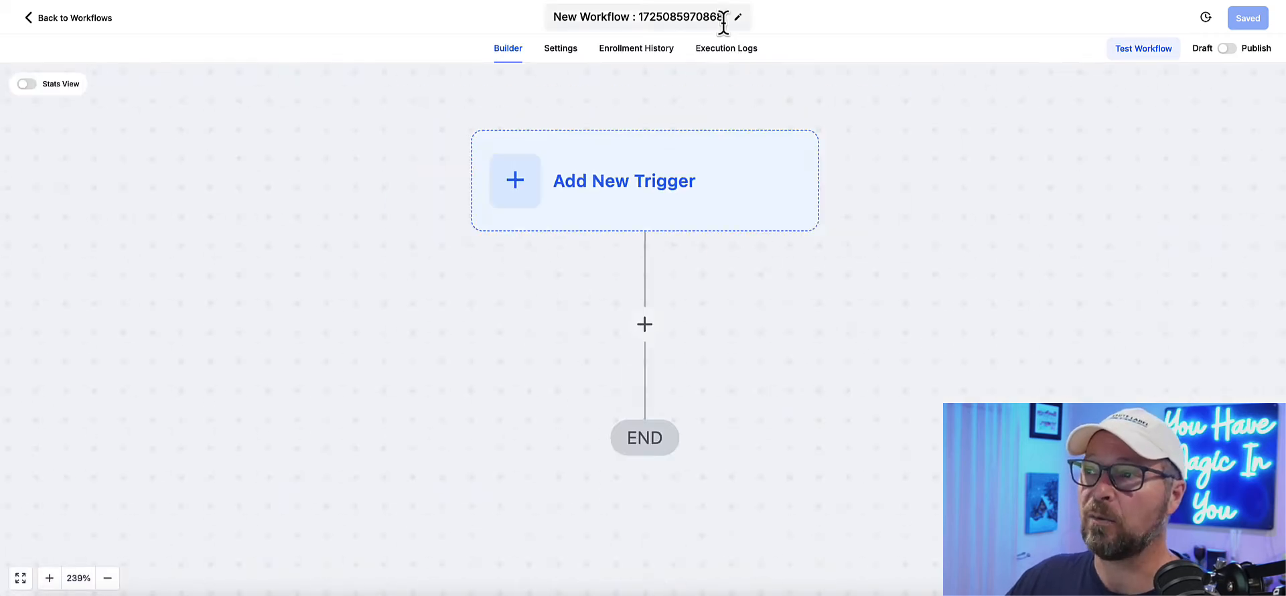
Step: Rename the workflow as "New Sale - Leads Program"
click(723, 22)
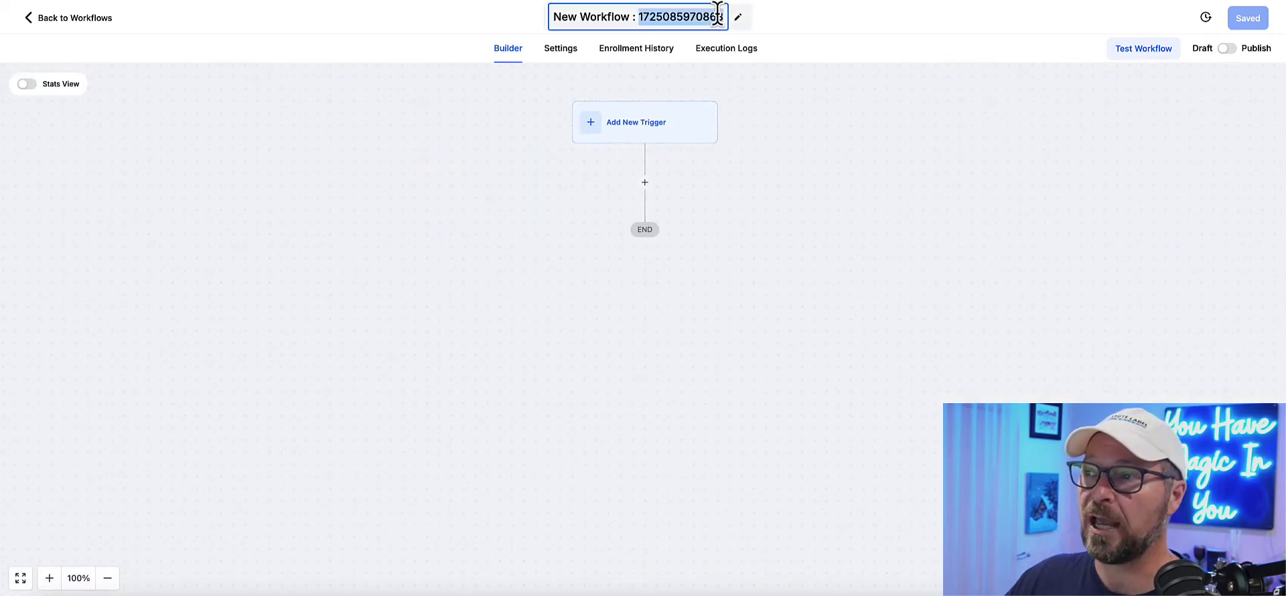
text(New )
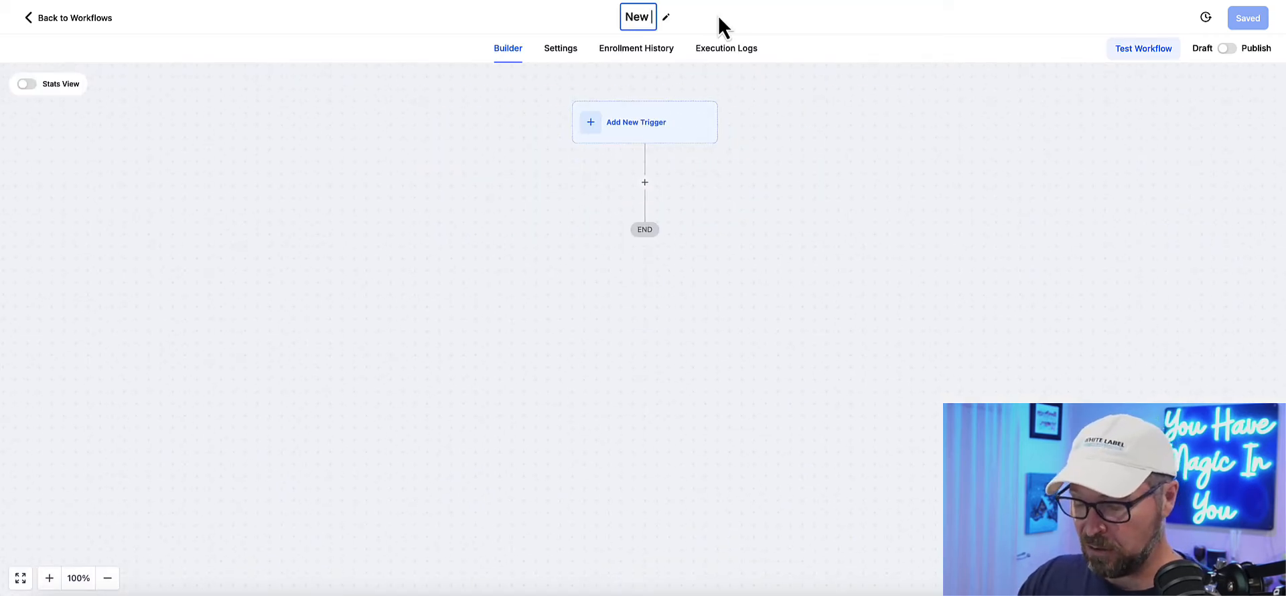
text(Sale - )
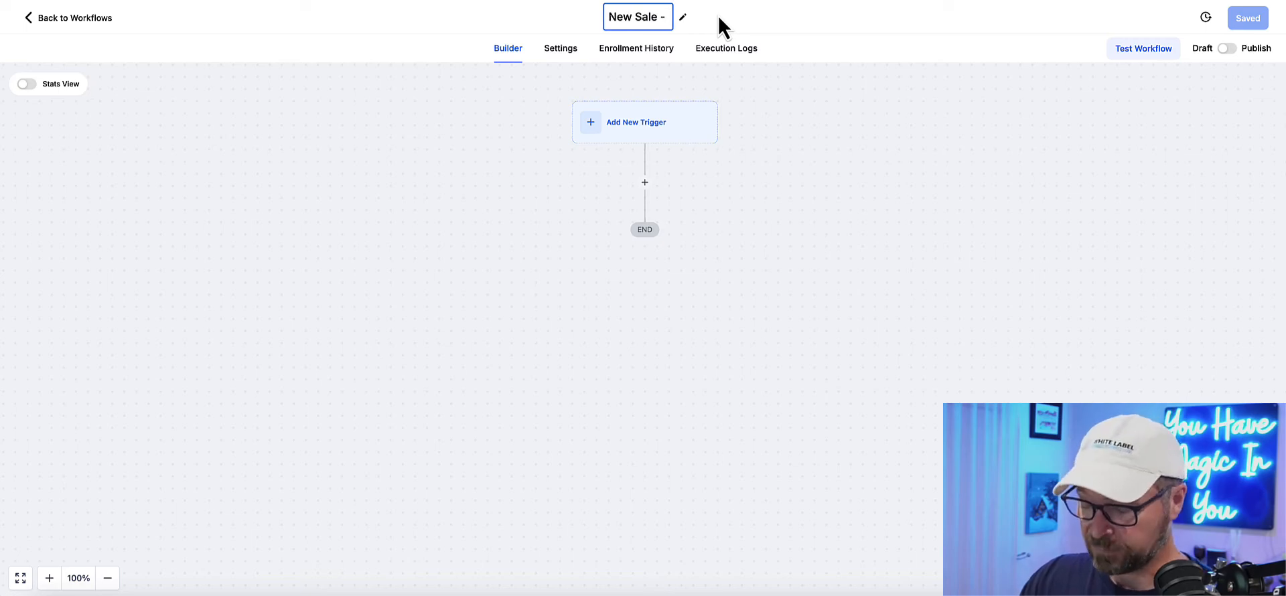
text(Leads P)
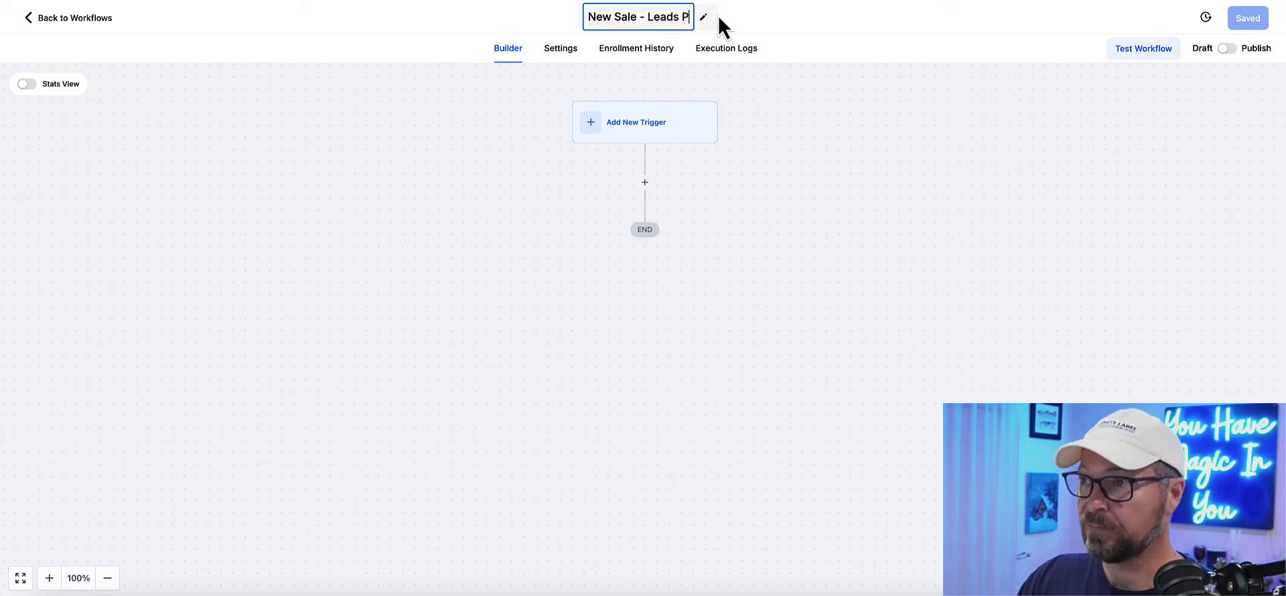
text(rogram)
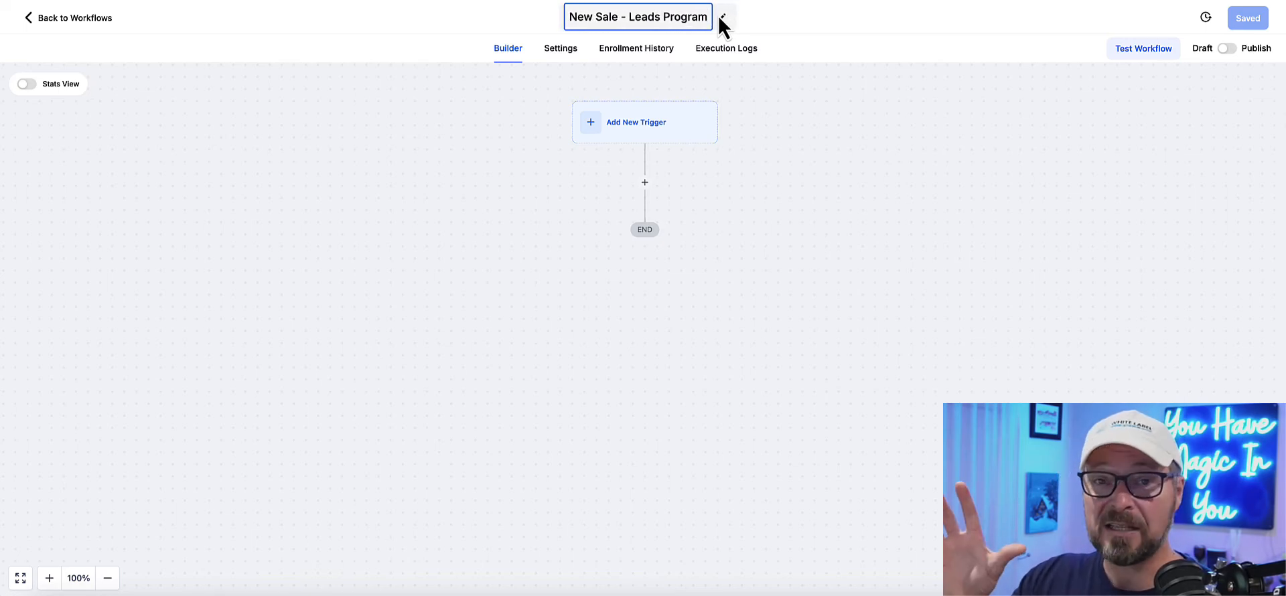
key(Return)
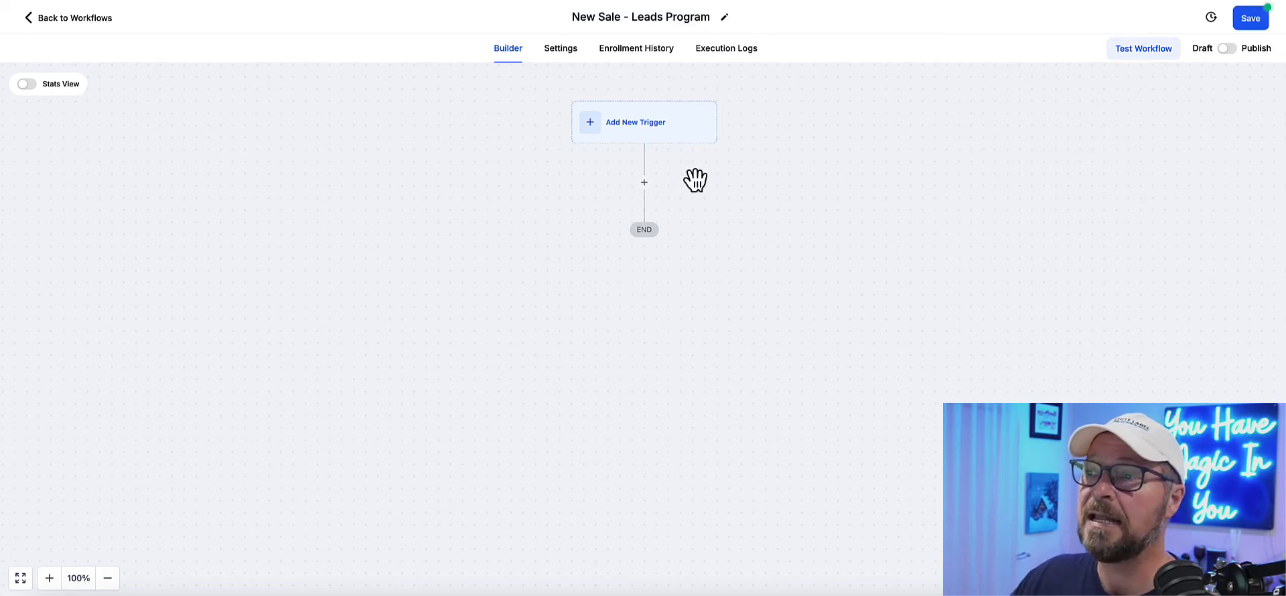
Step: Find triggers matching "web" and add an Inbound Webhook trigger to the workflow
click(626, 138)
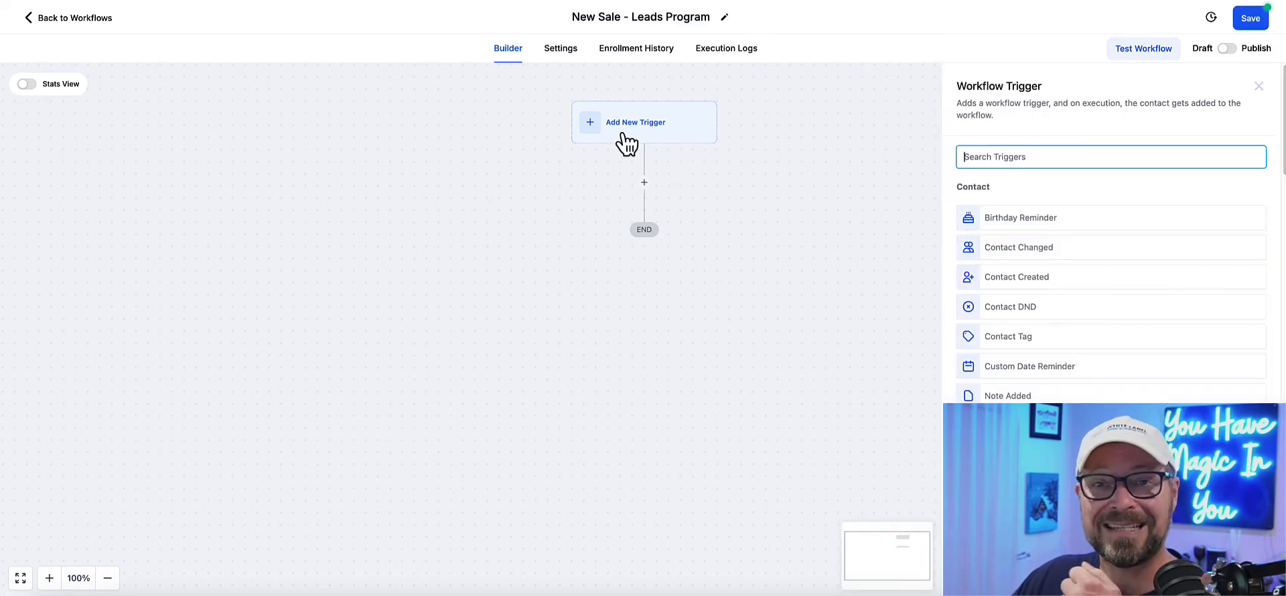
click(1023, 152)
text(web)
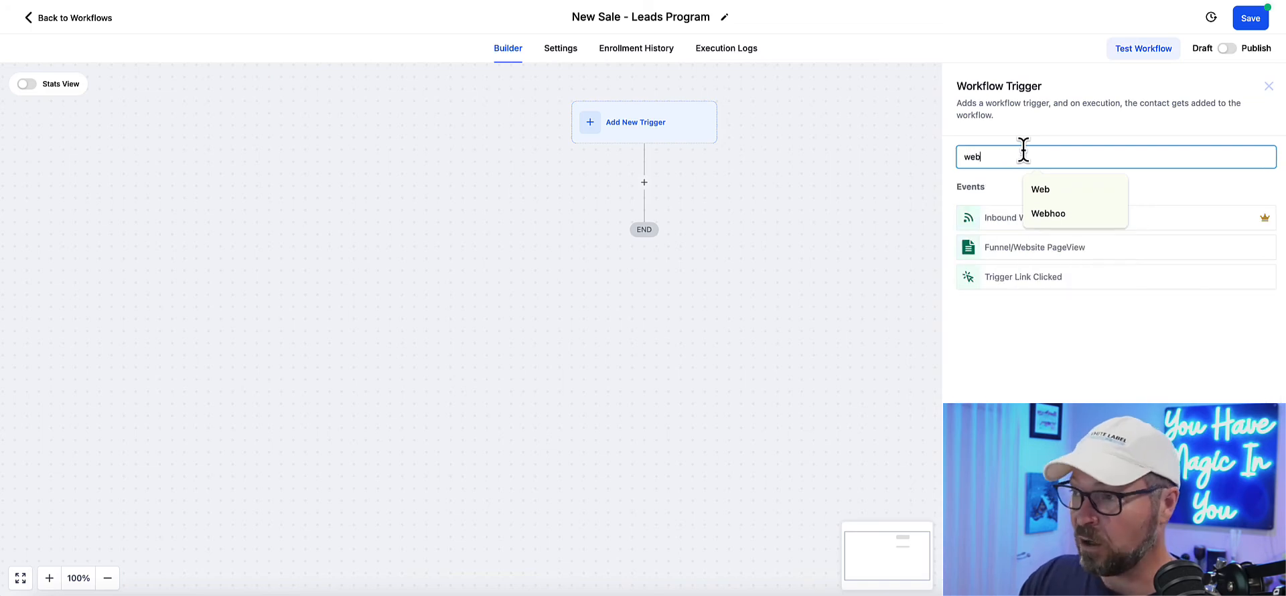
click(981, 188)
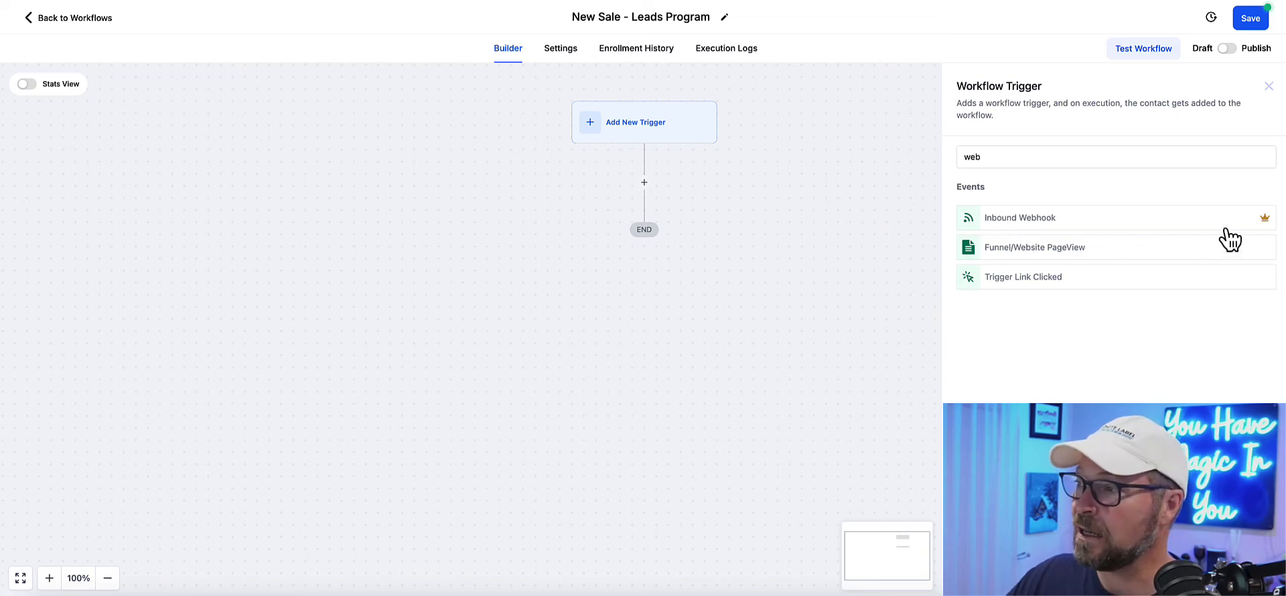
mouse_move(1265, 224)
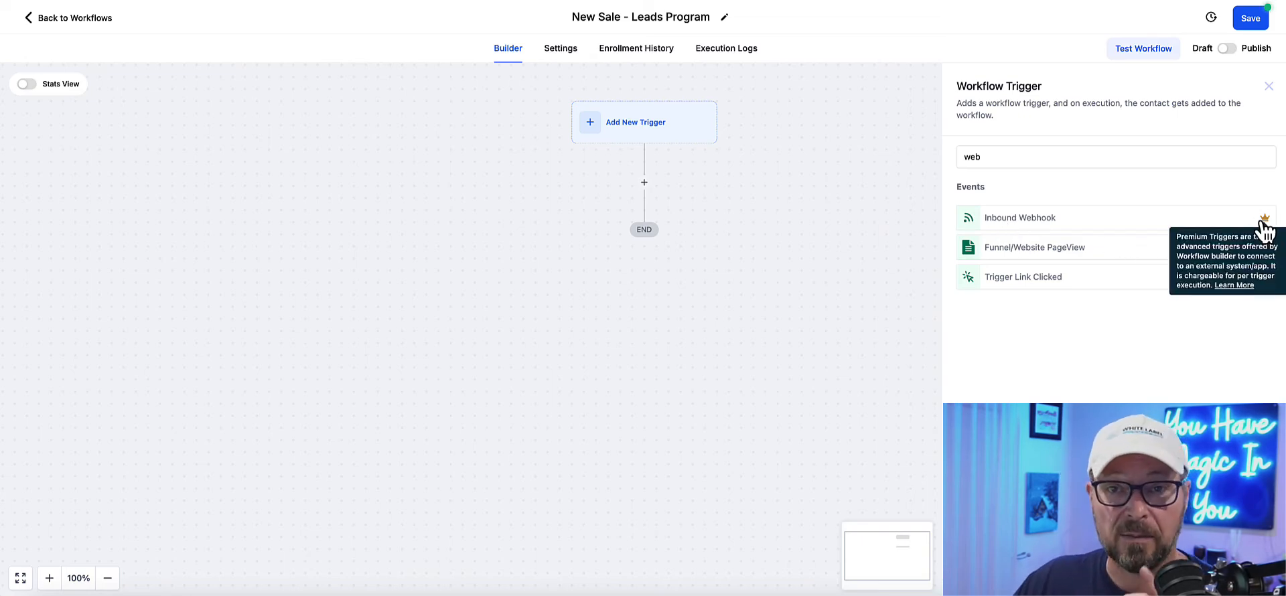
click(1051, 224)
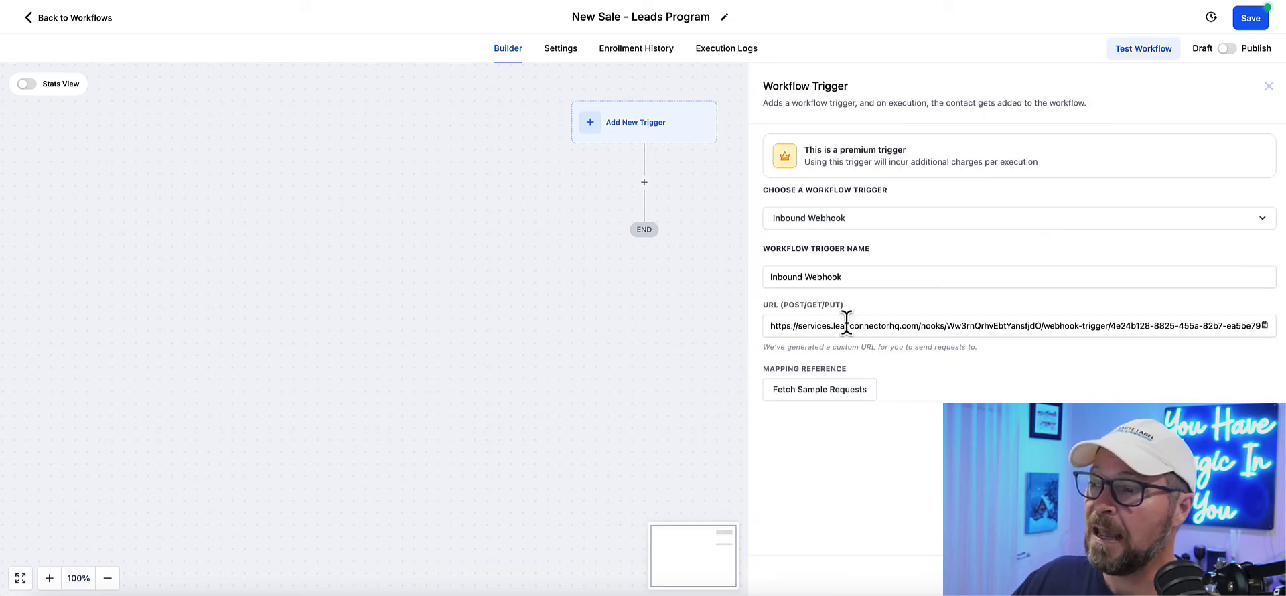
Step: Copy the Inbound Webhook trigger's URL and paste it as the new webhook's URL in White Label Suite
drag(776, 326, 907, 325)
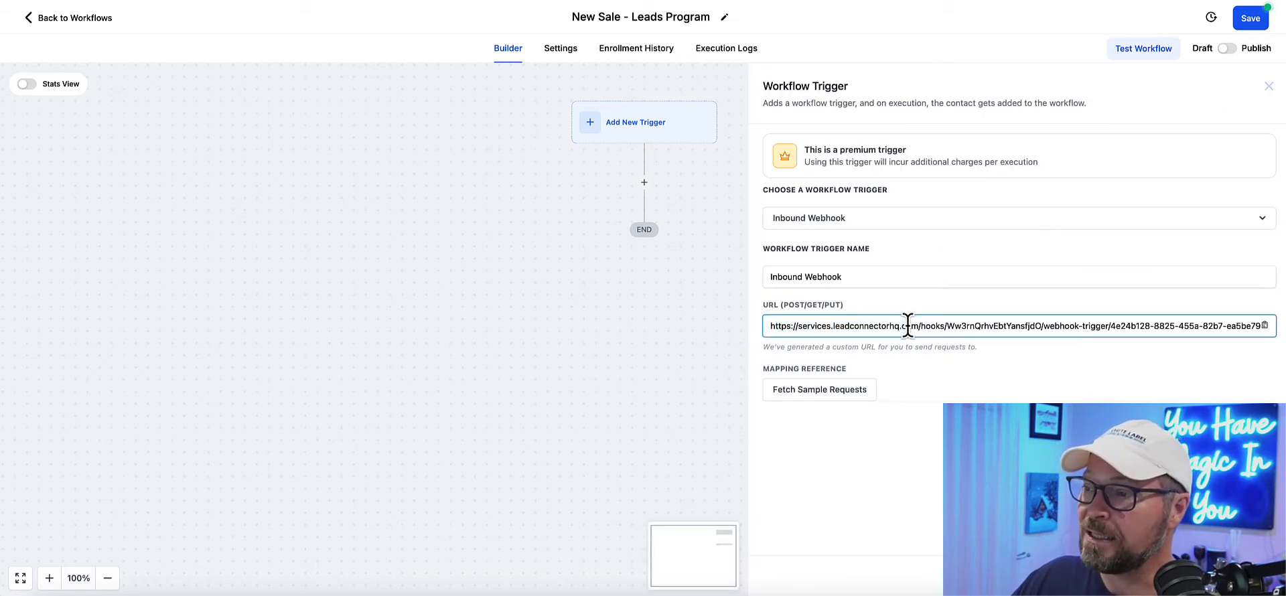
triple_click(907, 325)
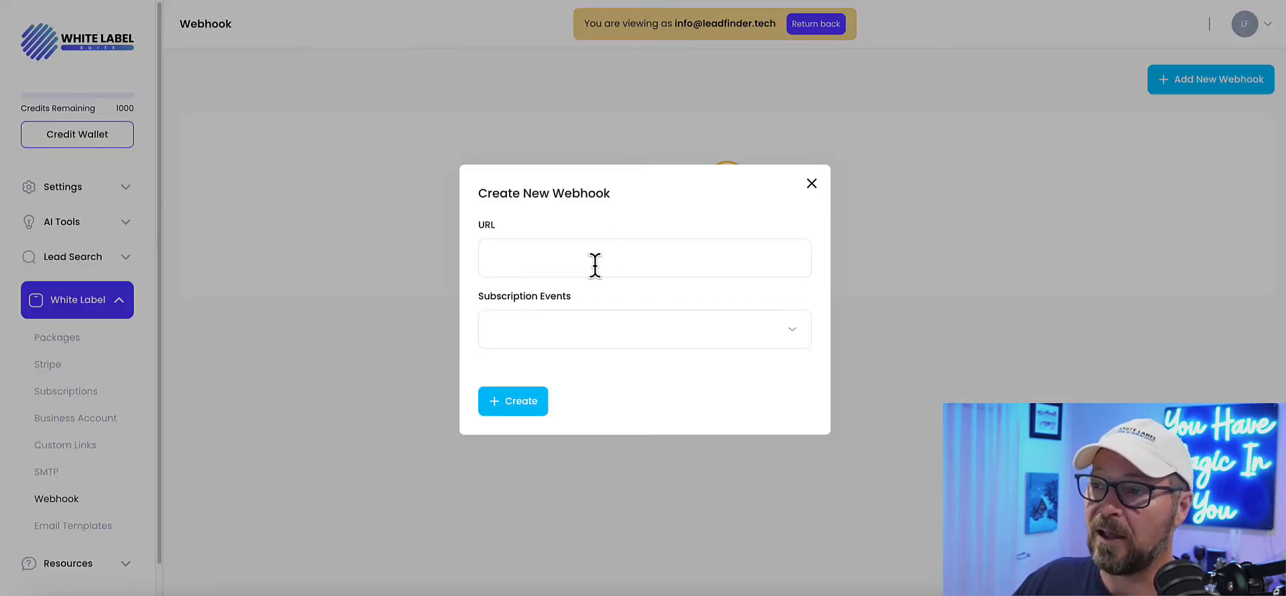
click(594, 264)
key(ctrl+v)
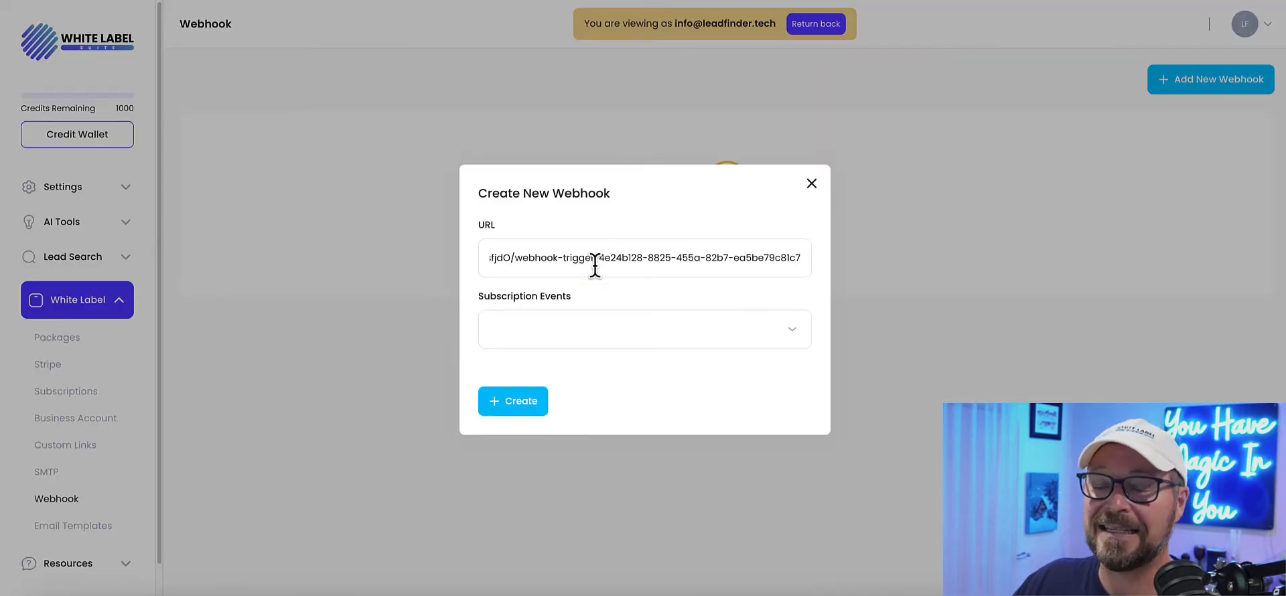
drag(597, 262, 812, 271)
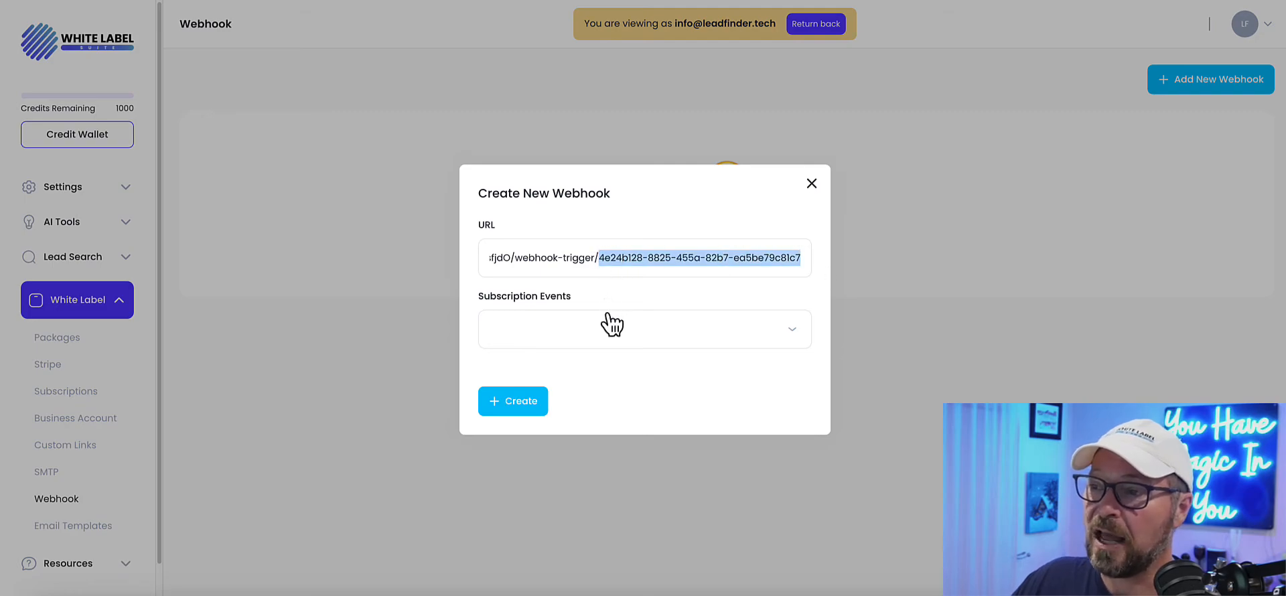
click(549, 280)
Step: Subscribe the new webhook to the Subscription Created event and create it
click(564, 324)
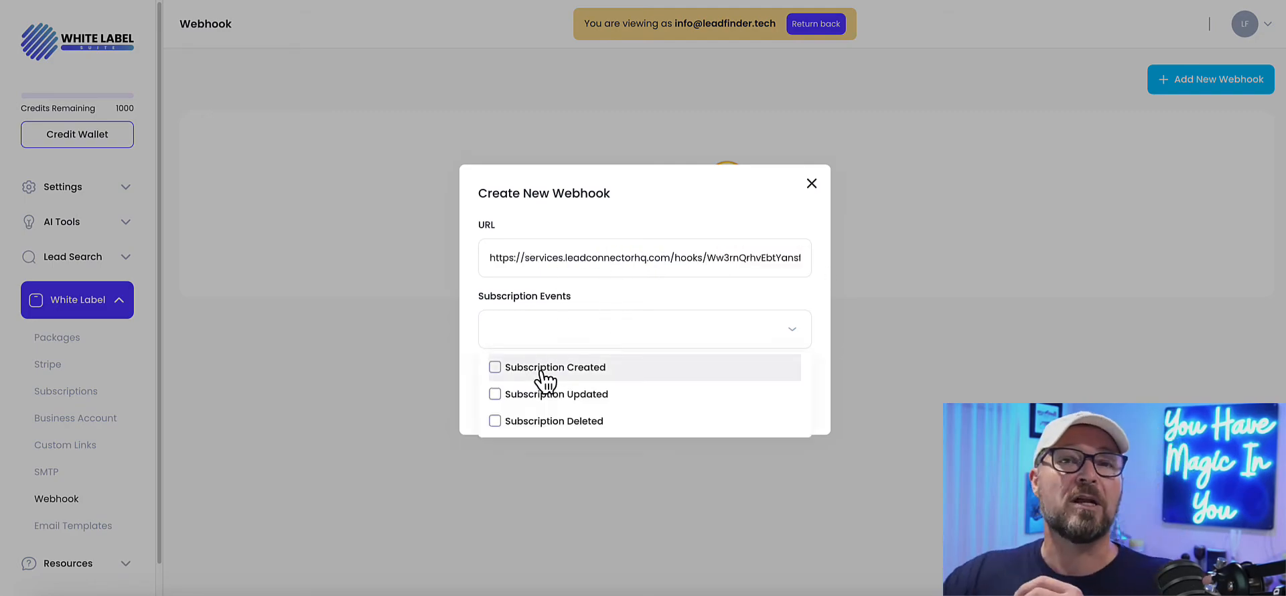
click(620, 372)
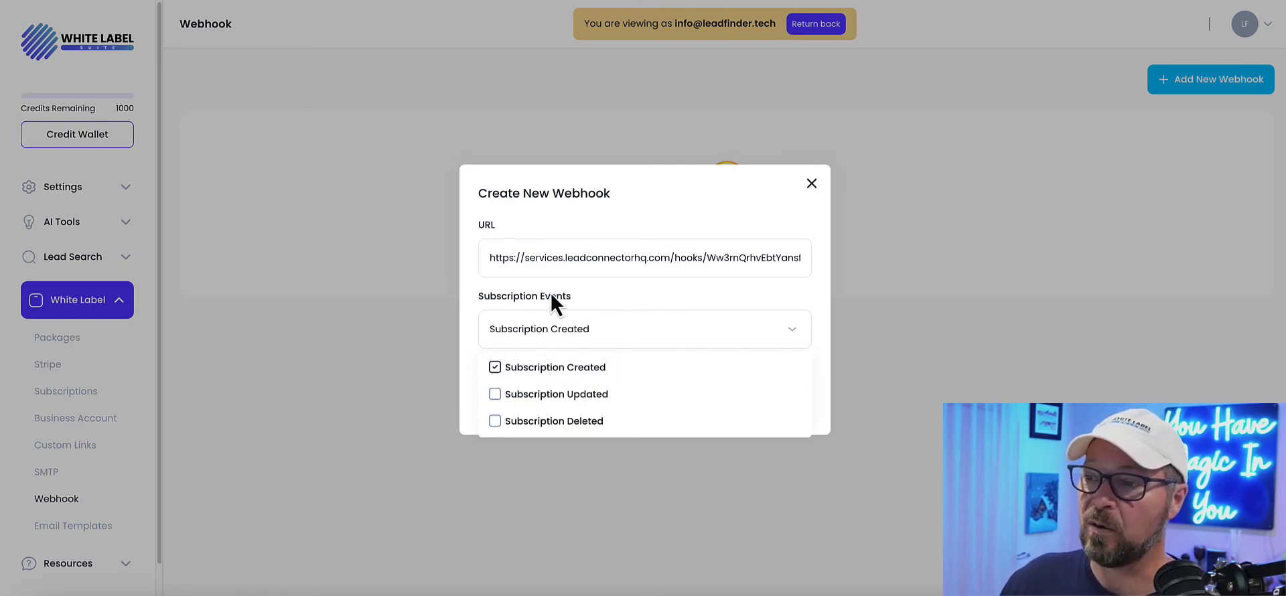
click(477, 296)
click(514, 402)
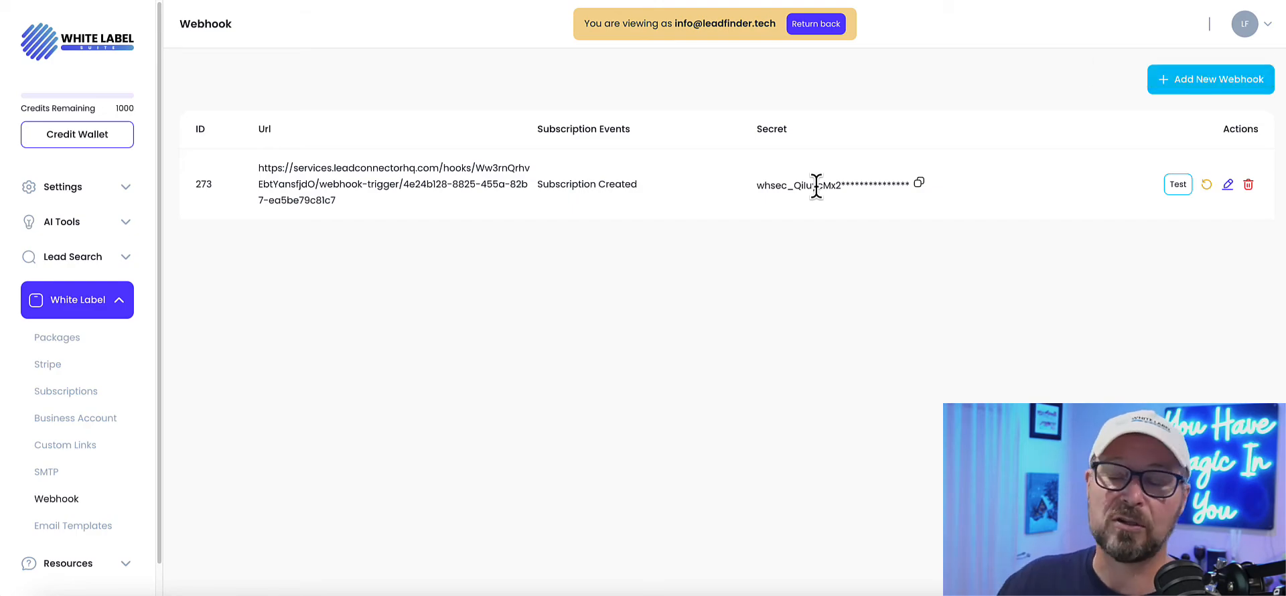
Step: Send a test API request from the newly created webhook to the workflow trigger's URL
click(1174, 185)
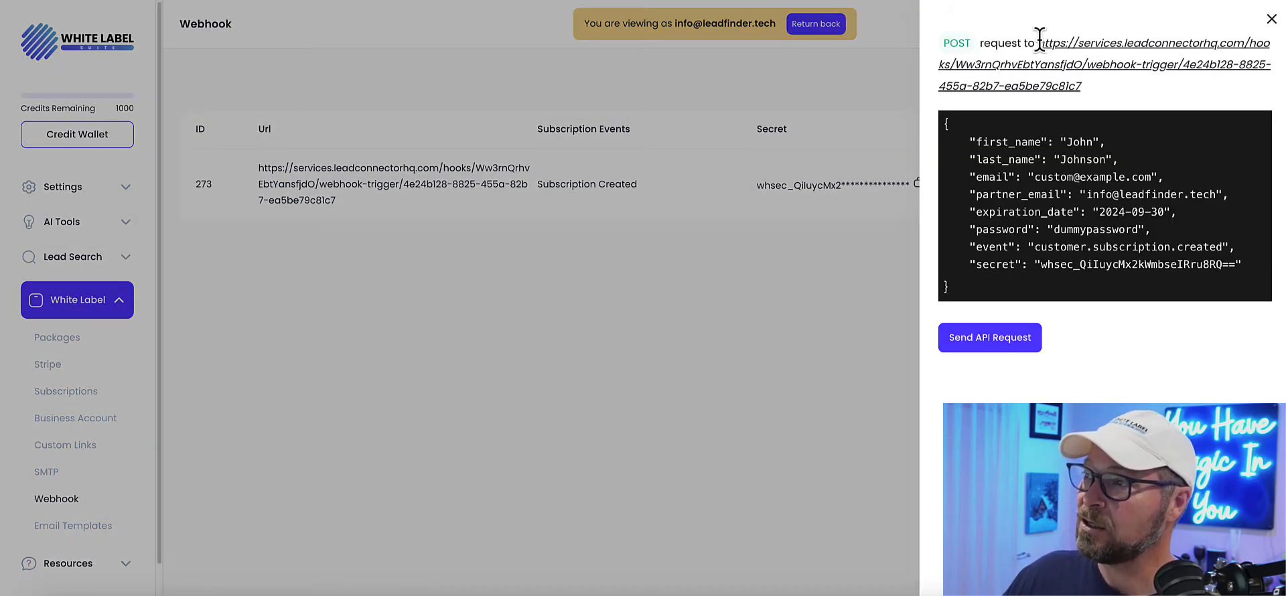
click(984, 341)
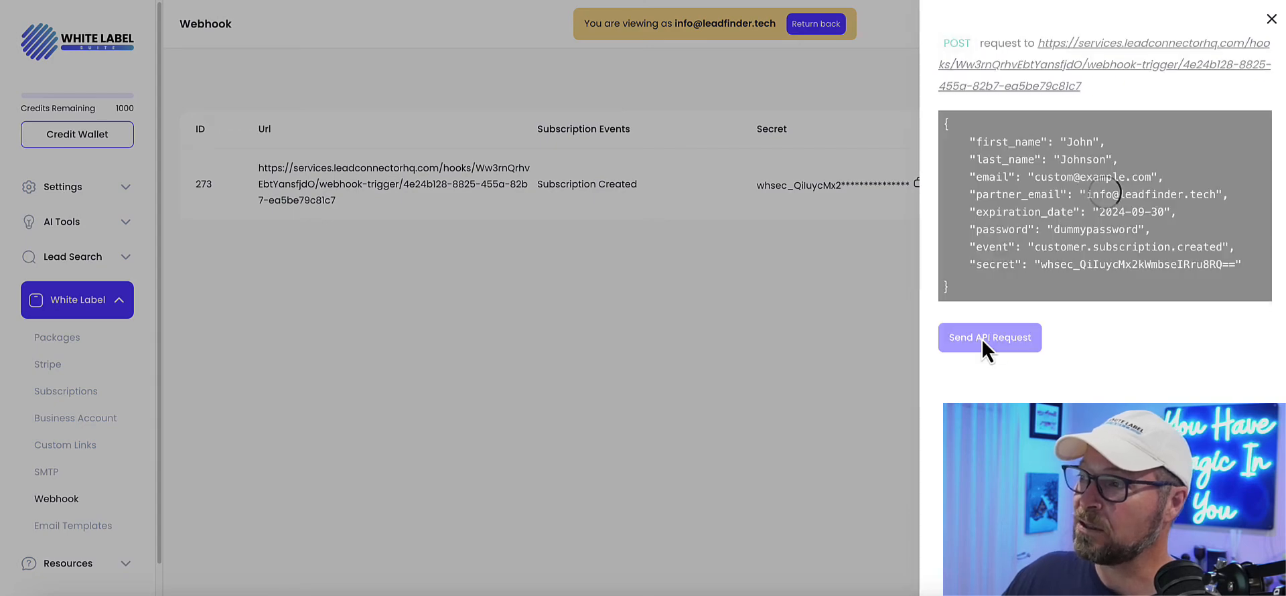
double_click(1070, 141)
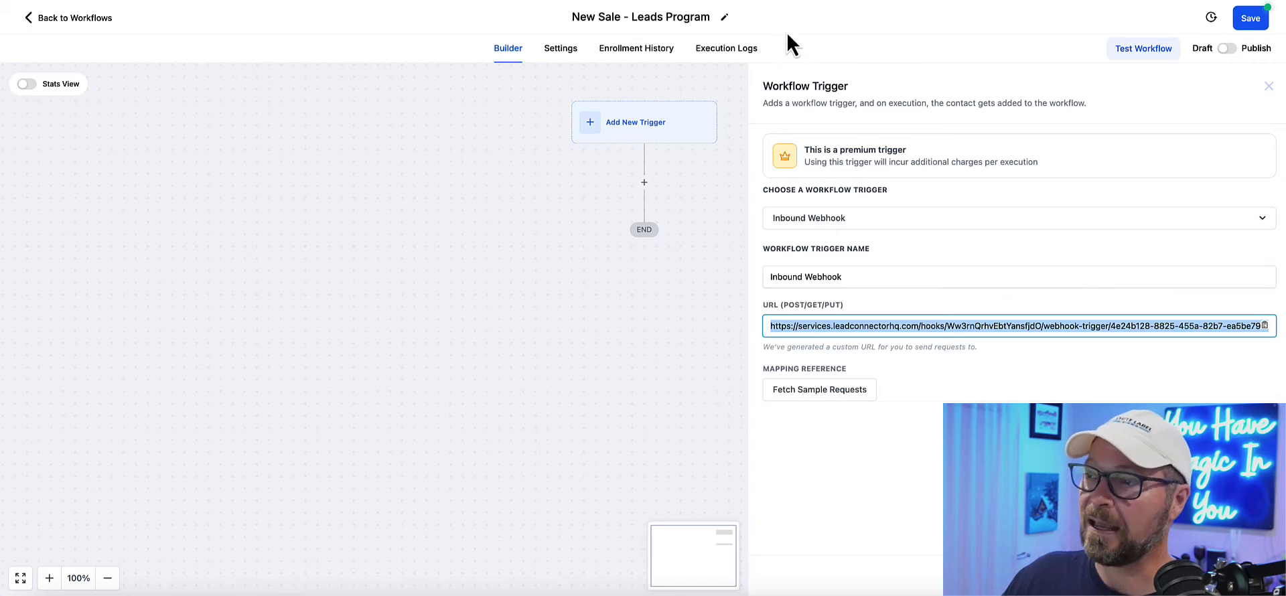
click(810, 396)
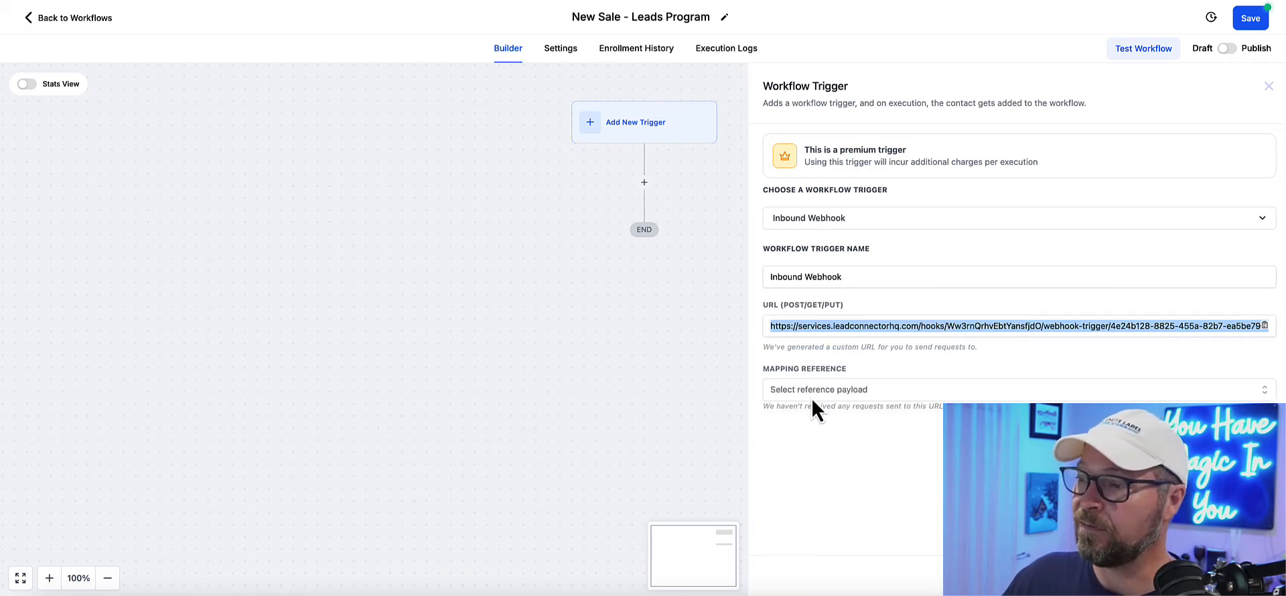
click(883, 392)
click(863, 419)
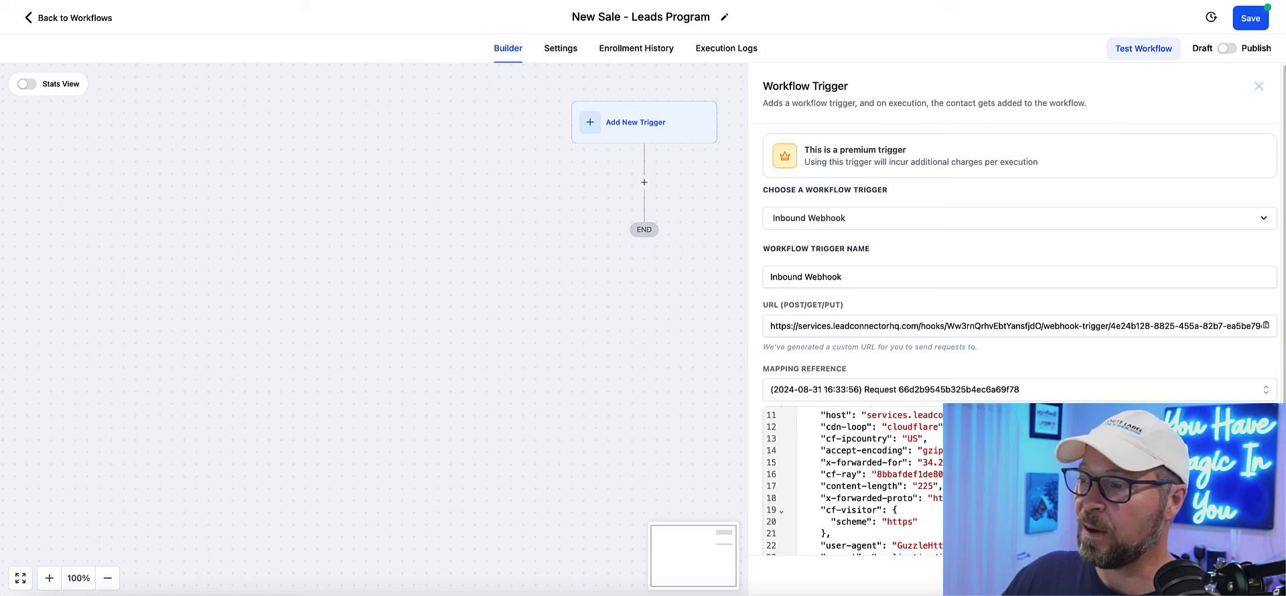
Step: Review the sample request's payload from the contact fields to the headers, and save the Inbound Webhook trigger
scroll(958, 442, up, 1)
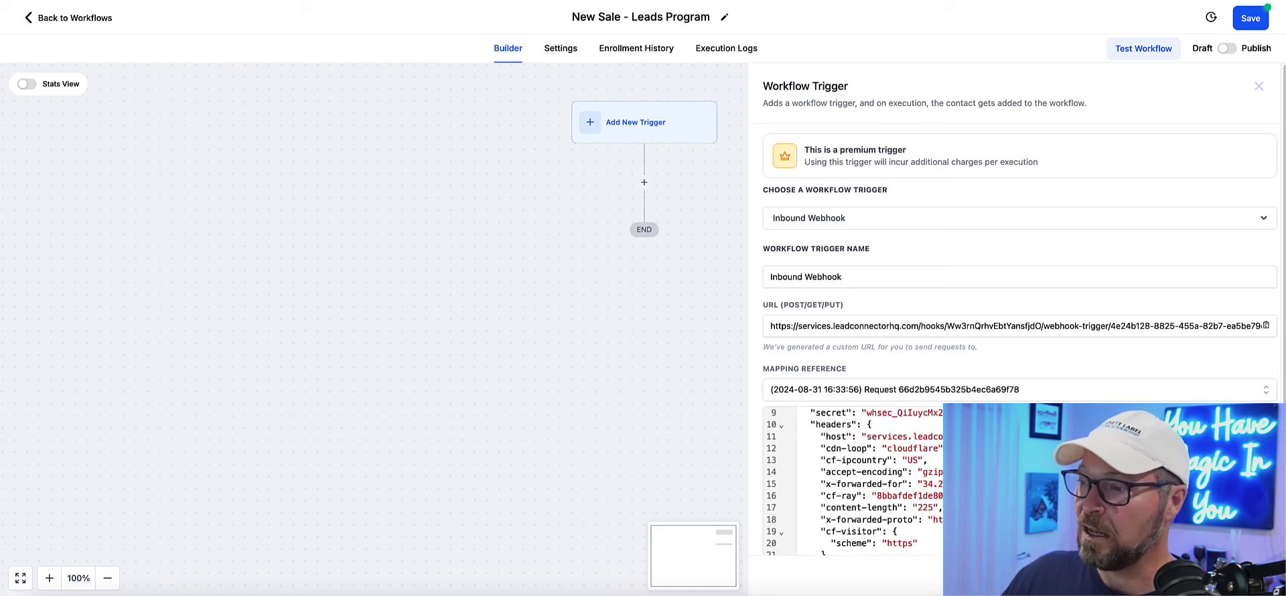
scroll(958, 442, down, 2)
scroll(878, 462, down, 2)
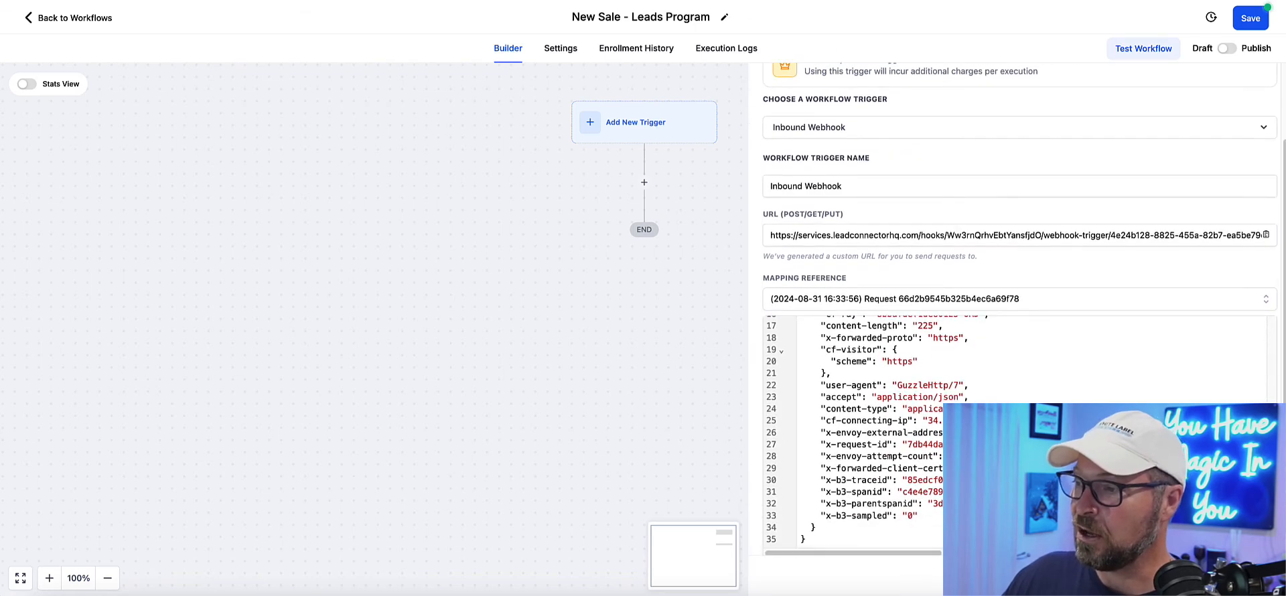
scroll(878, 435, up, 2)
scroll(916, 355, up, 2)
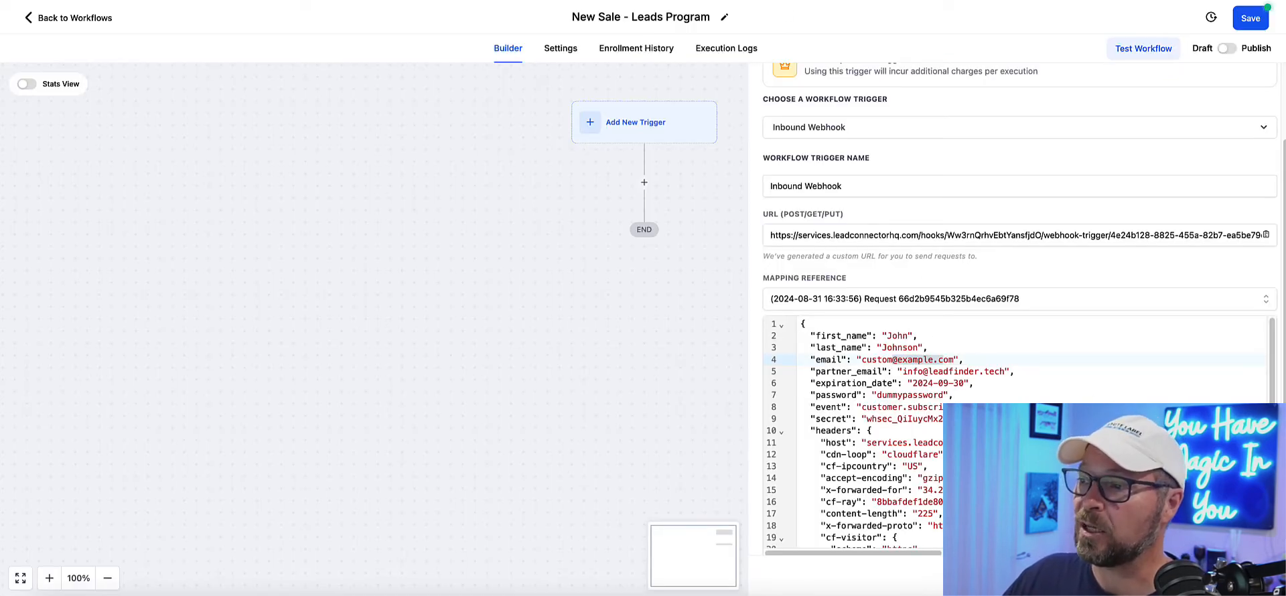
scroll(888, 356, down, 5)
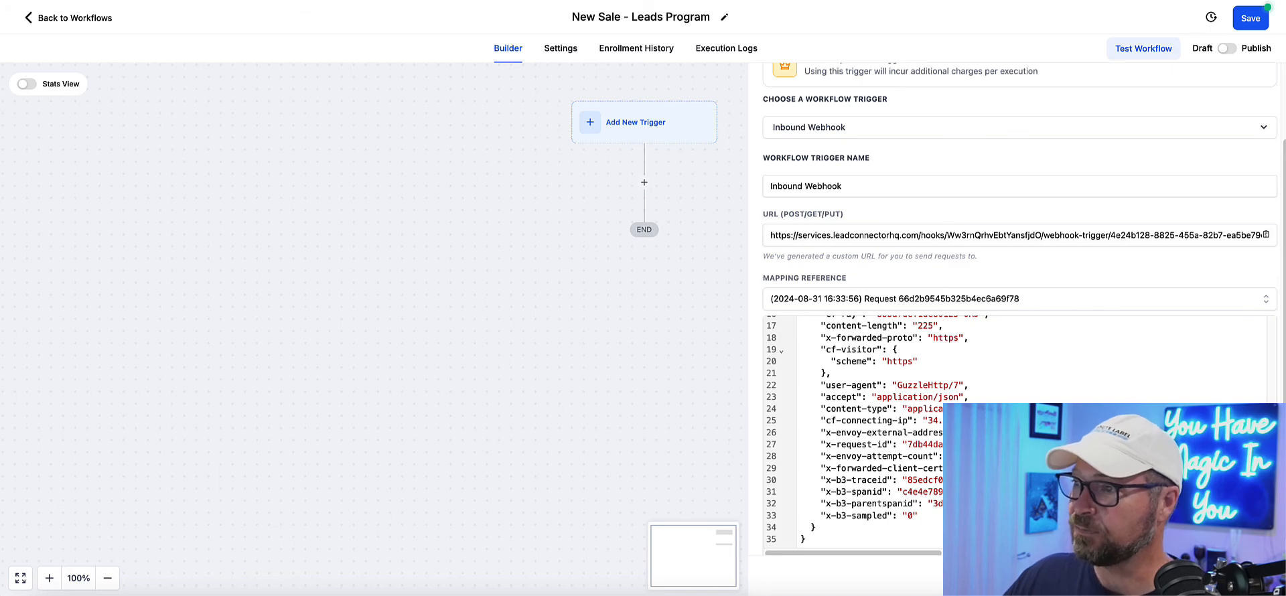
scroll(888, 429, up, 2)
scroll(889, 429, down, 3)
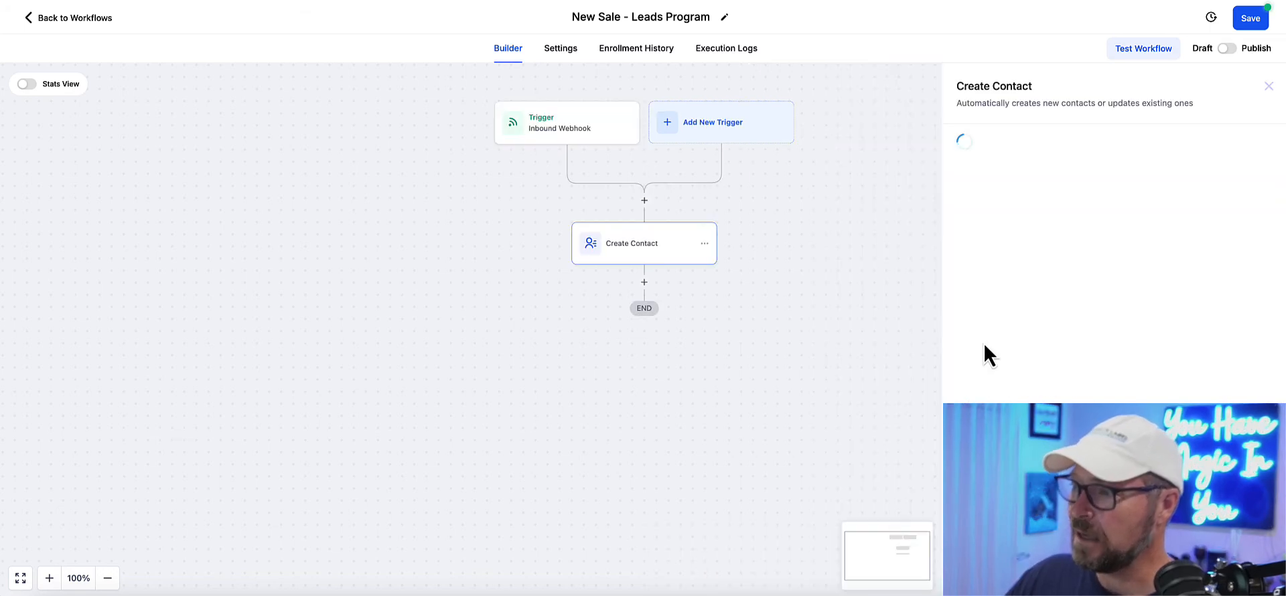
Step: In the Create Contact action, map the First Name field to the Inbound Webhook Trigger's first_name value
click(930, 232)
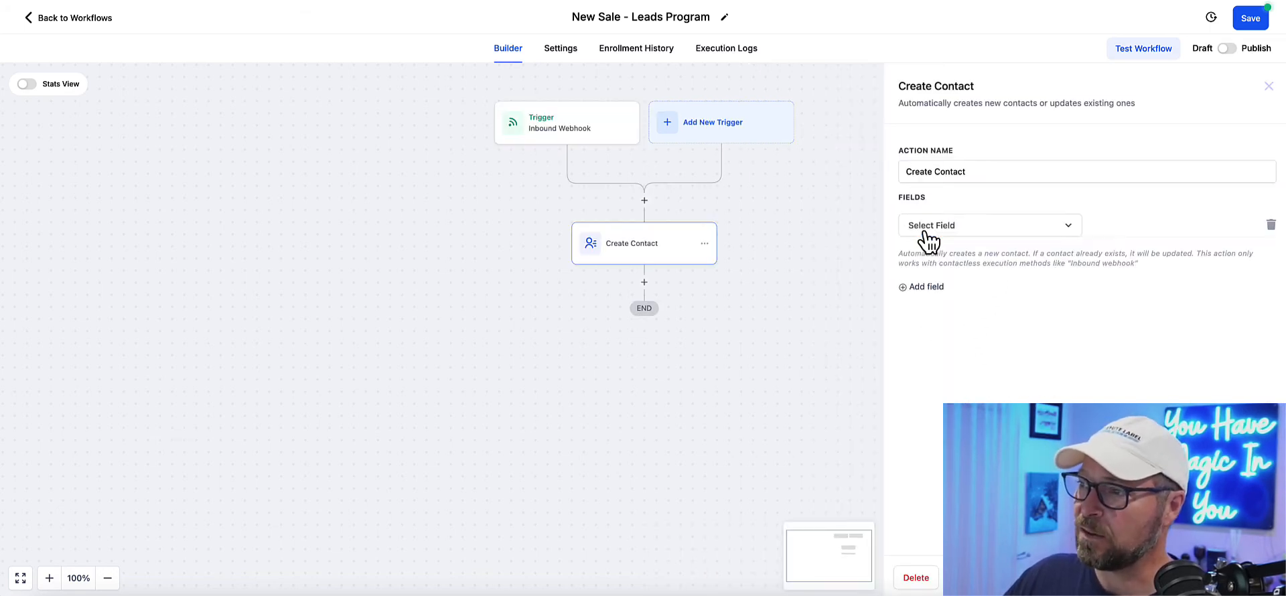
click(951, 231)
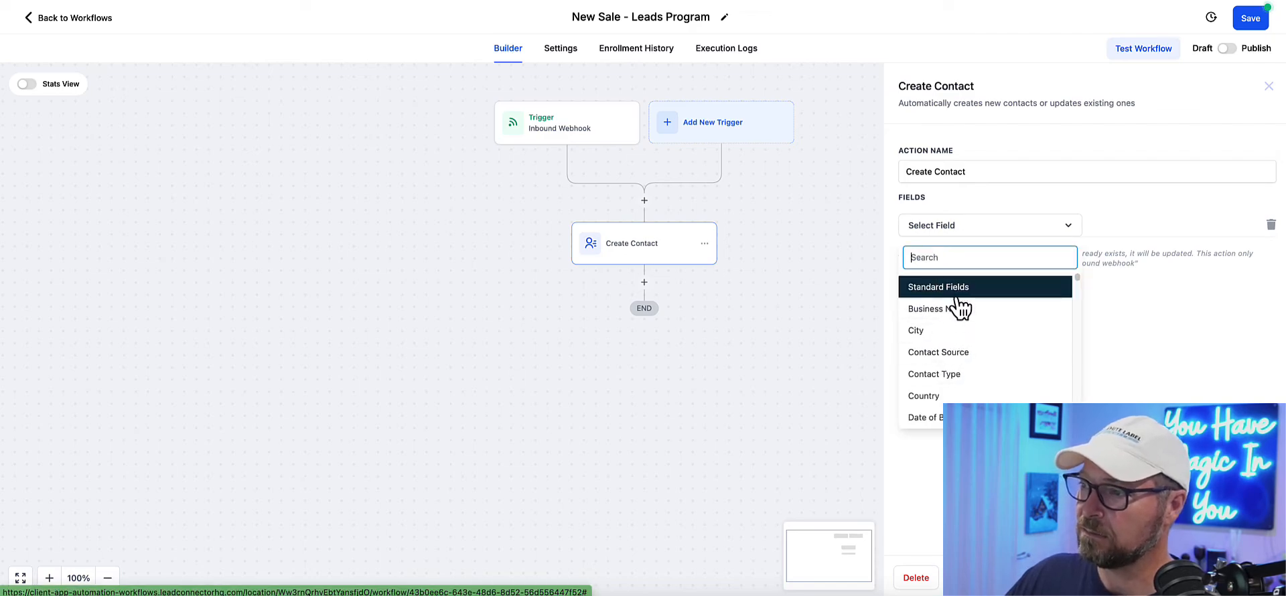
scroll(962, 314, down, 1)
scroll(959, 335, down, 4)
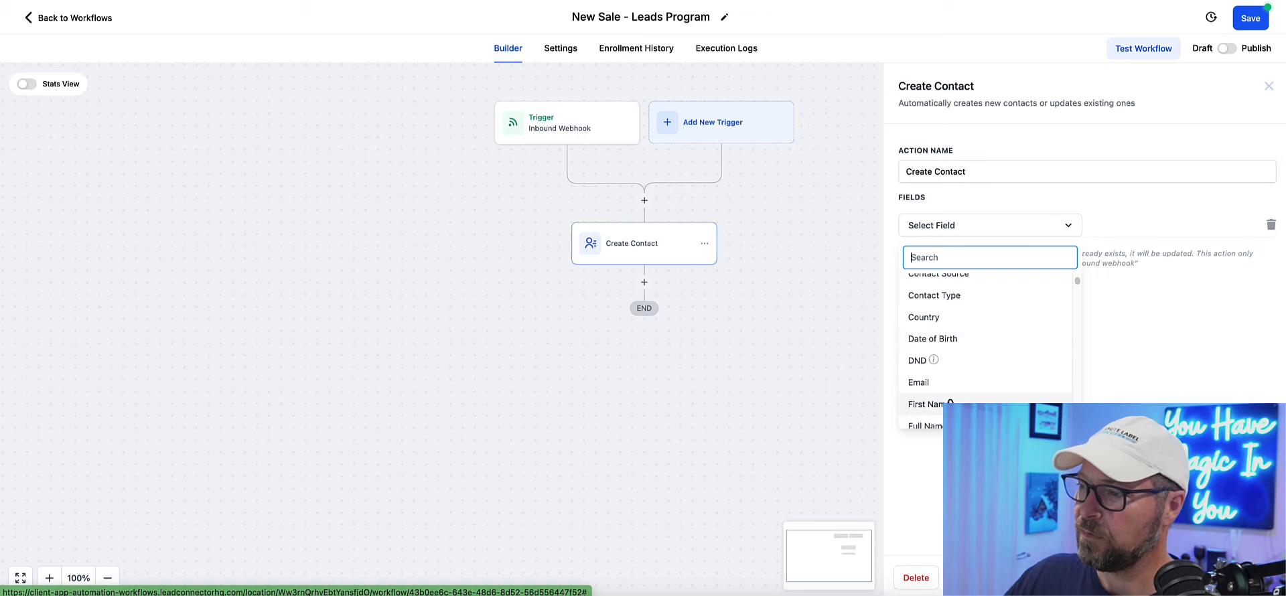
click(952, 405)
click(1224, 225)
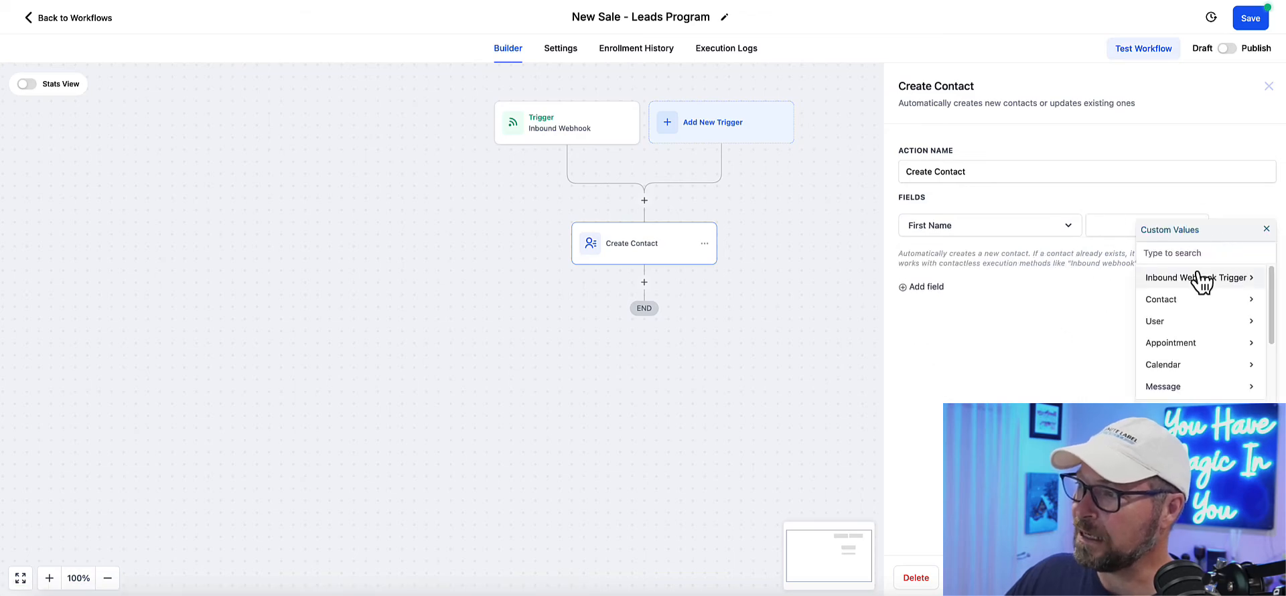
click(1202, 285)
click(1202, 285)
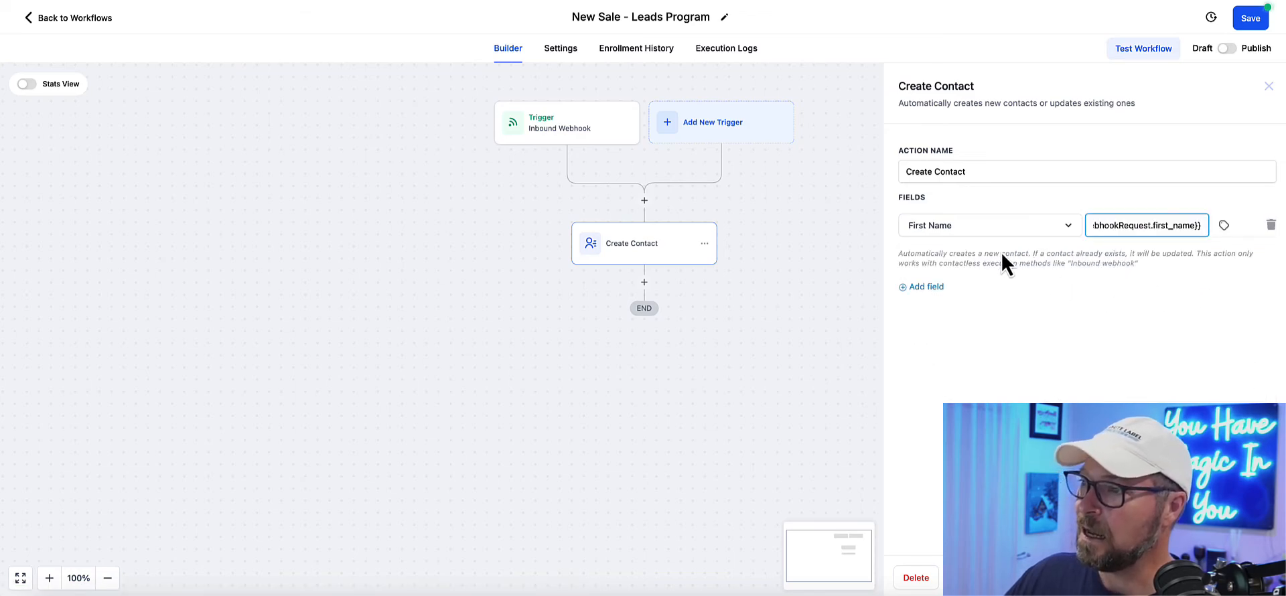
Step: Add a Last Name field to the Create Contact action and map it to the Inbound Webhook Trigger's last_name value
click(937, 288)
click(1051, 263)
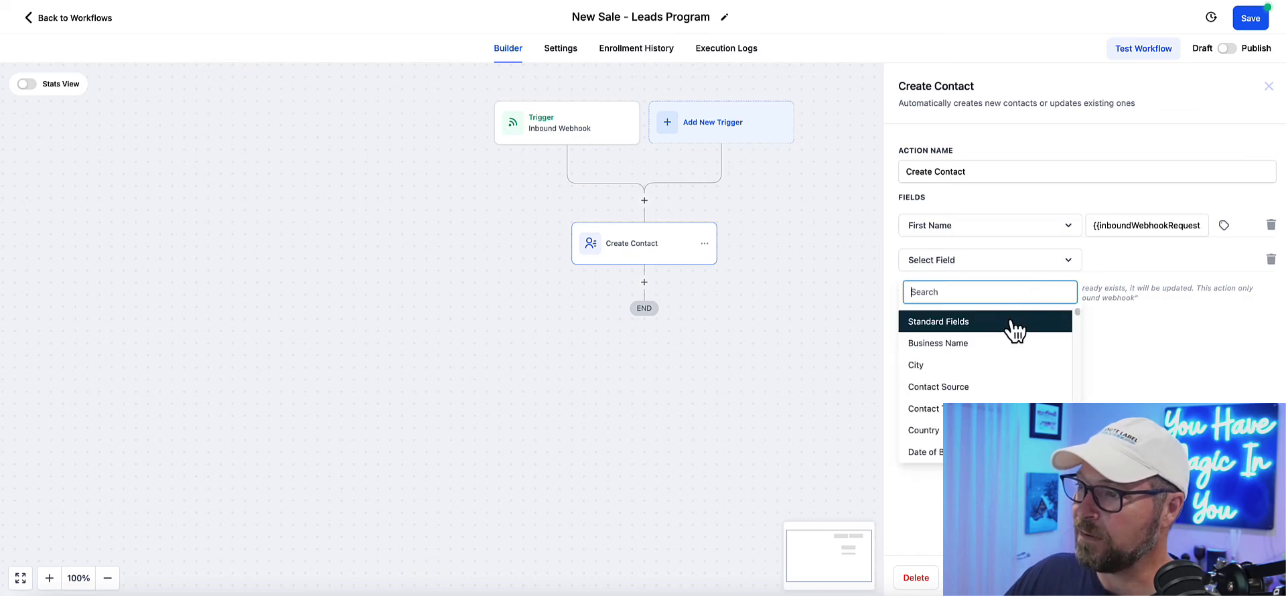
scroll(1005, 362, down, 5)
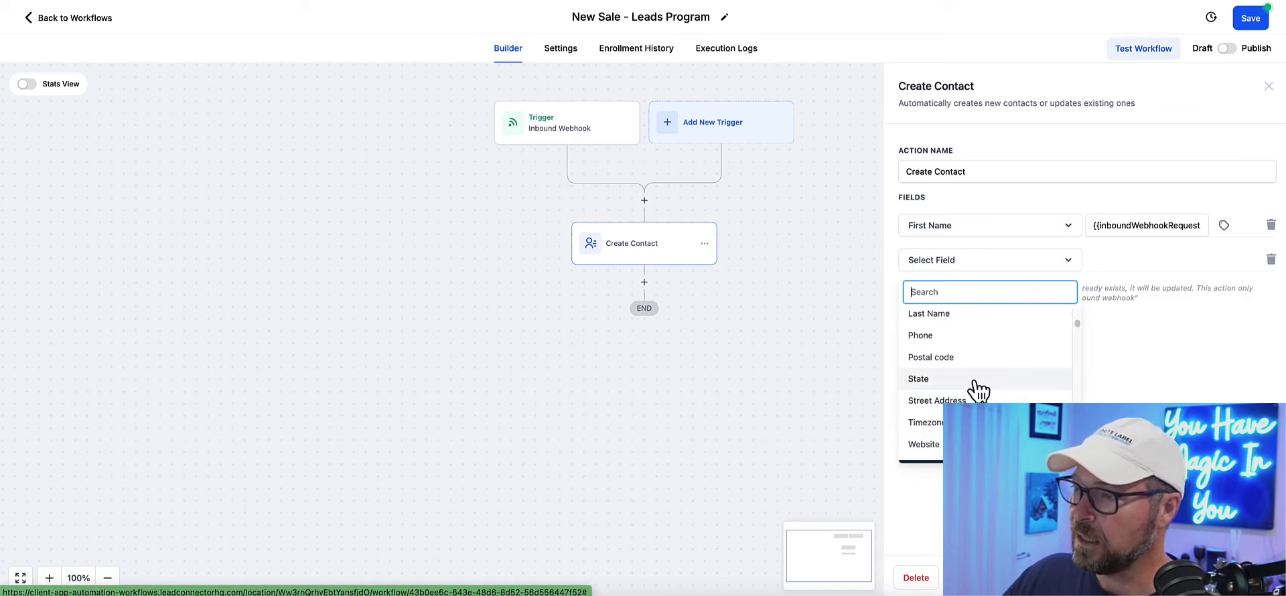
click(948, 315)
click(1224, 262)
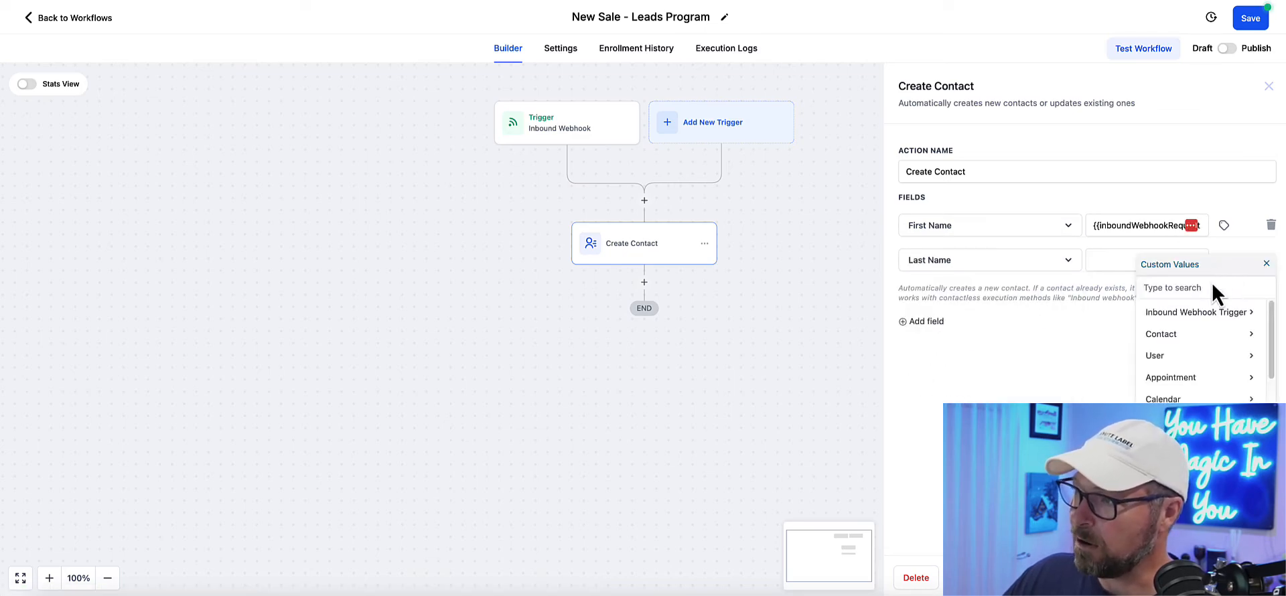
click(1194, 315)
click(1193, 335)
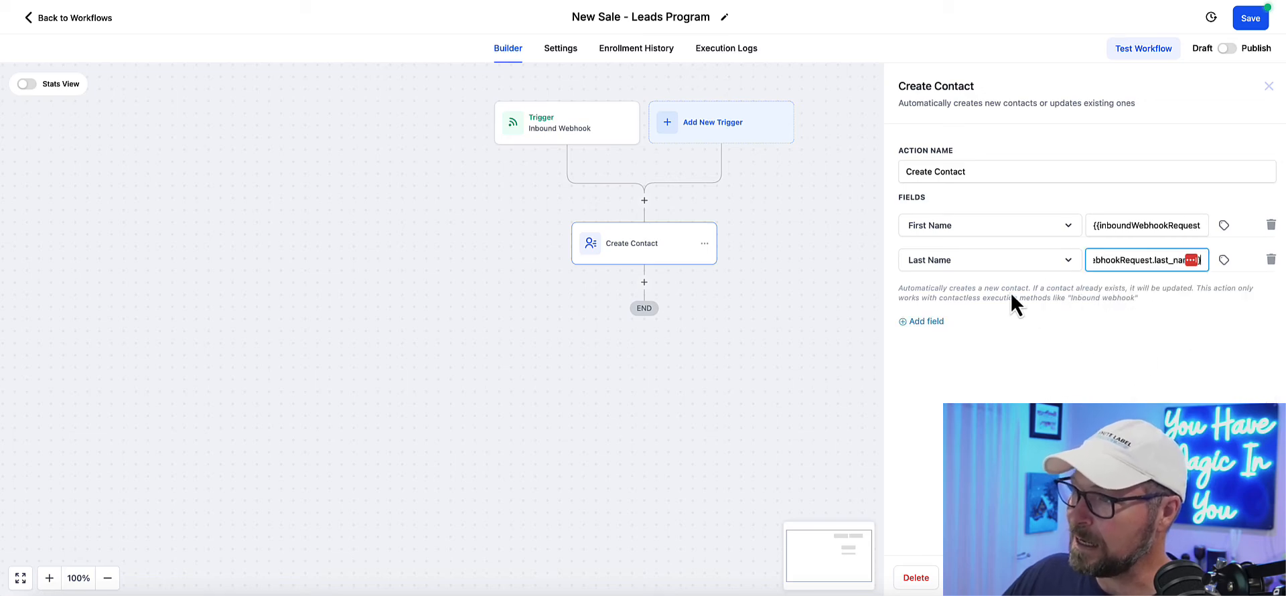
click(931, 322)
click(990, 294)
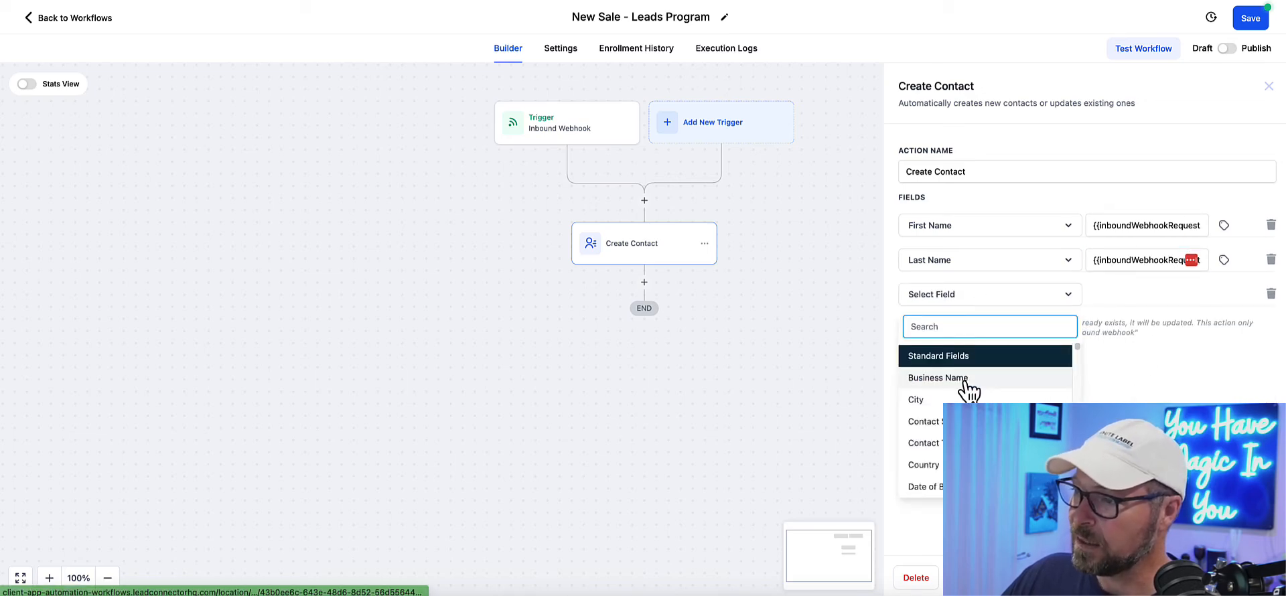
scroll(967, 387, down, 2)
click(935, 487)
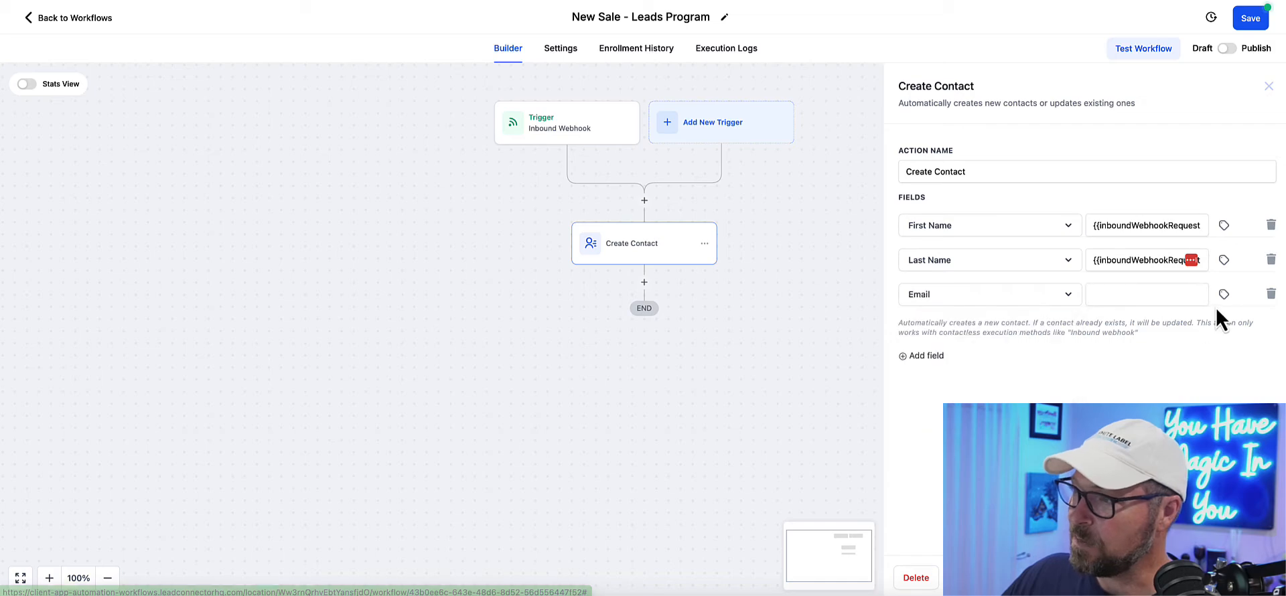
click(1224, 295)
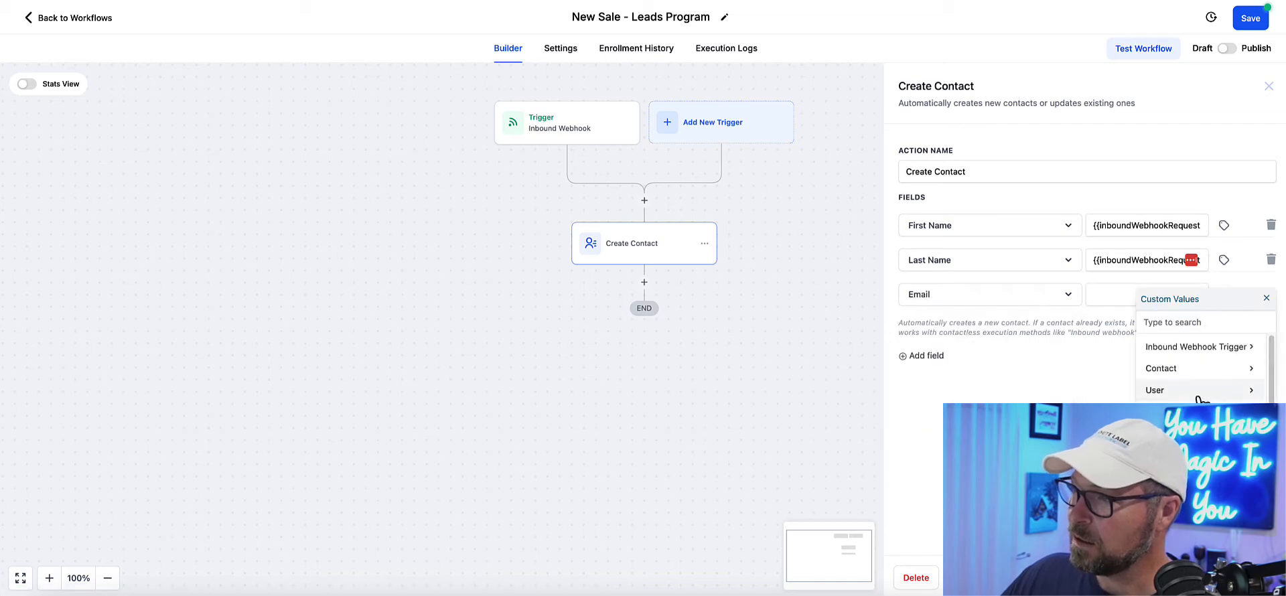
scroll(1199, 365, down, 1)
scroll(1196, 365, down, 1)
scroll(1196, 365, up, 3)
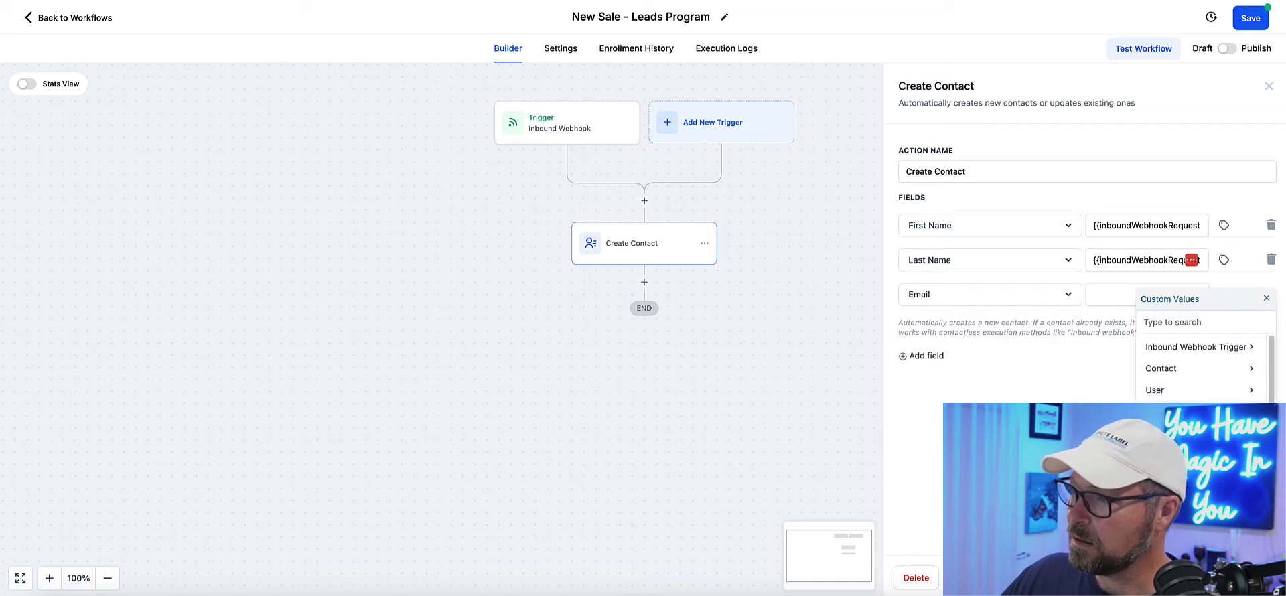
click(1195, 345)
click(1189, 390)
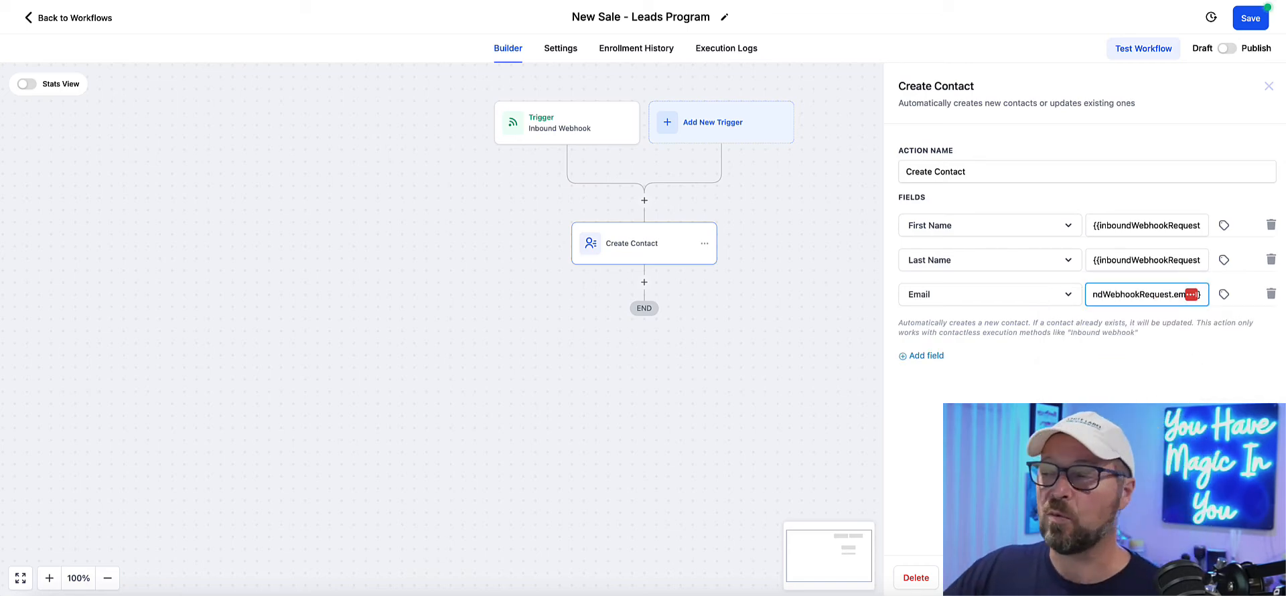
click(1241, 577)
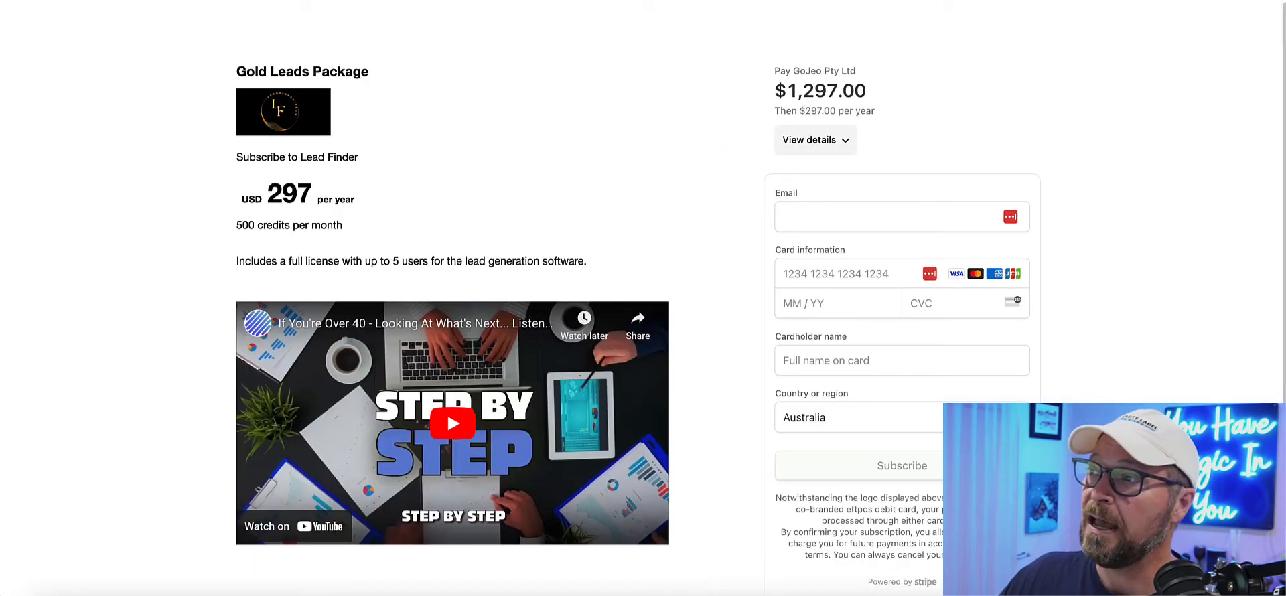
Step: Switch to Zapier and create a new Zap that uses Webhooks by Zapier with the Catch Hook event as its trigger
click(816, 140)
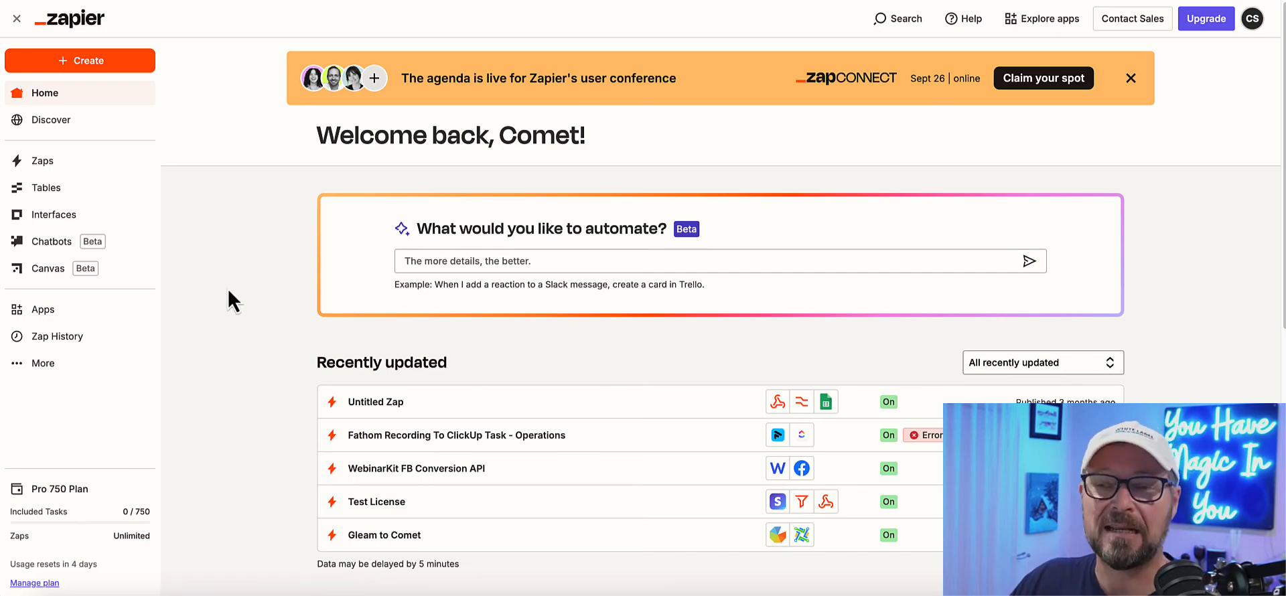
click(110, 72)
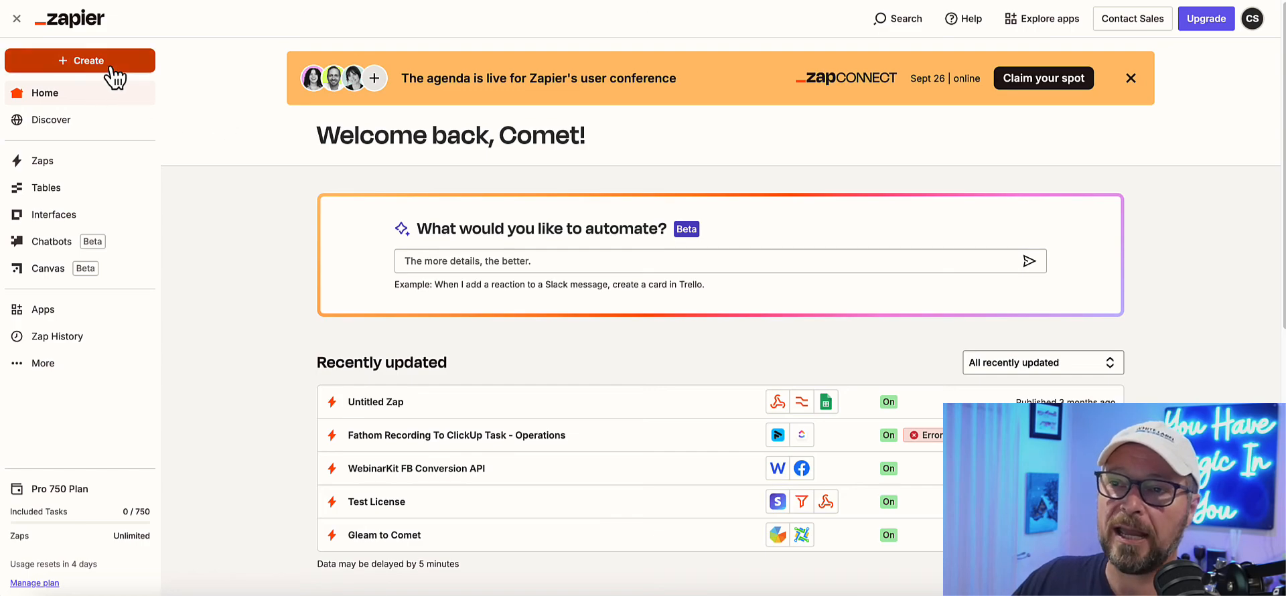
click(107, 104)
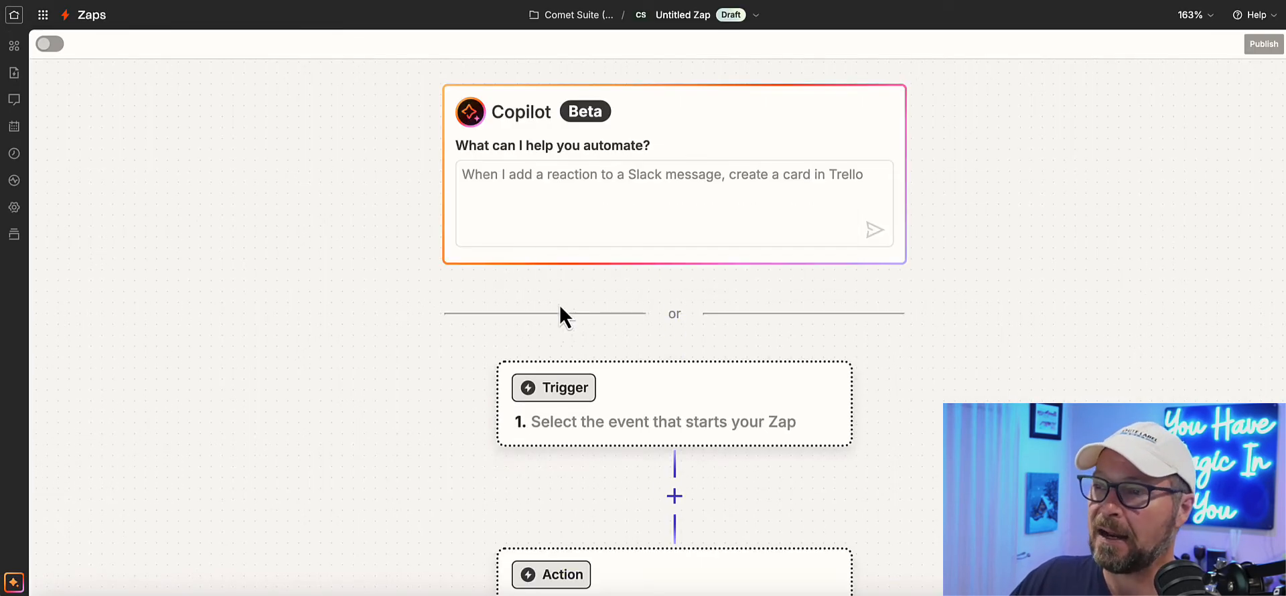
click(591, 395)
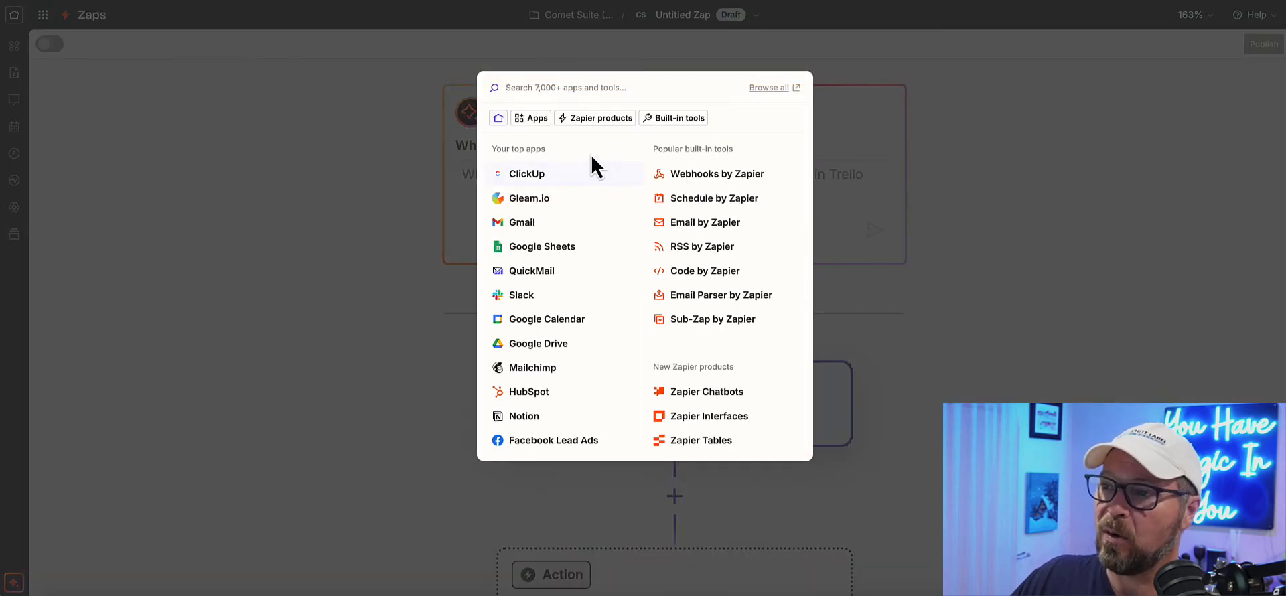
click(732, 175)
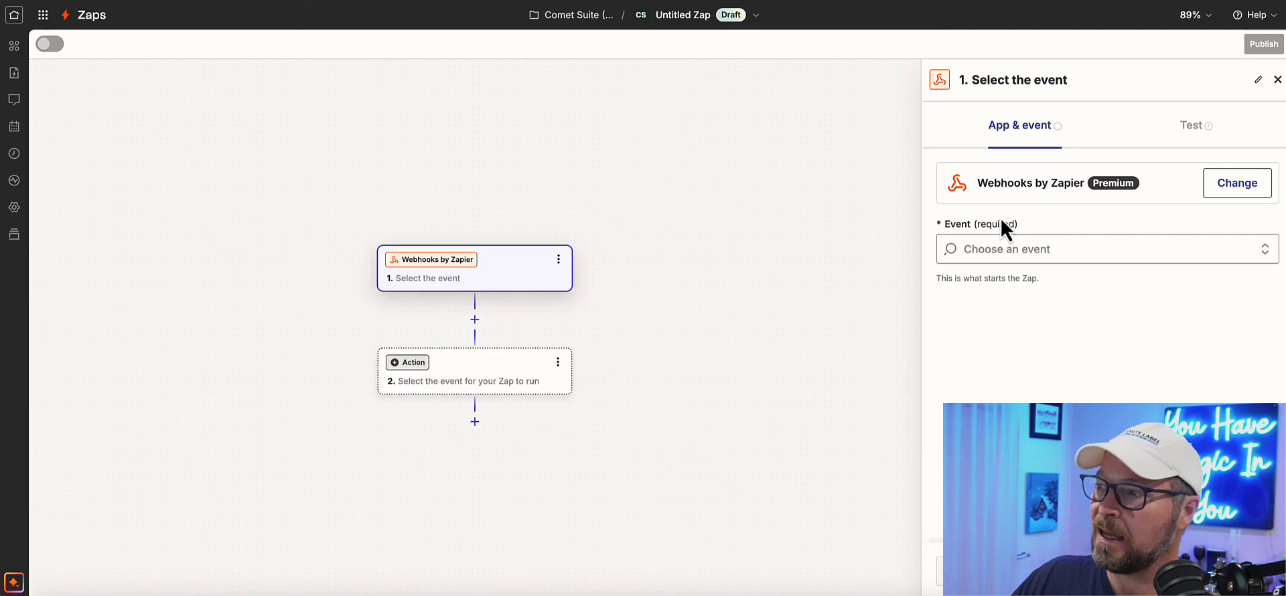
click(998, 258)
click(998, 302)
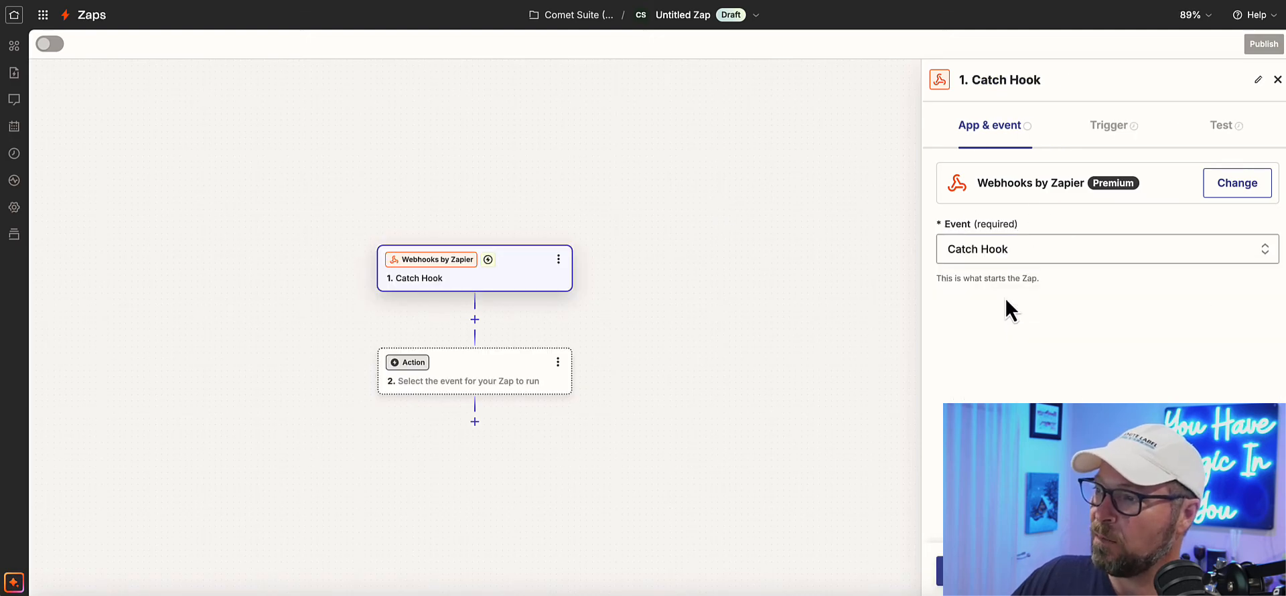
Step: Continue through the Catch Hook setup without a child key and copy the Zap's generated webhook URL
click(983, 571)
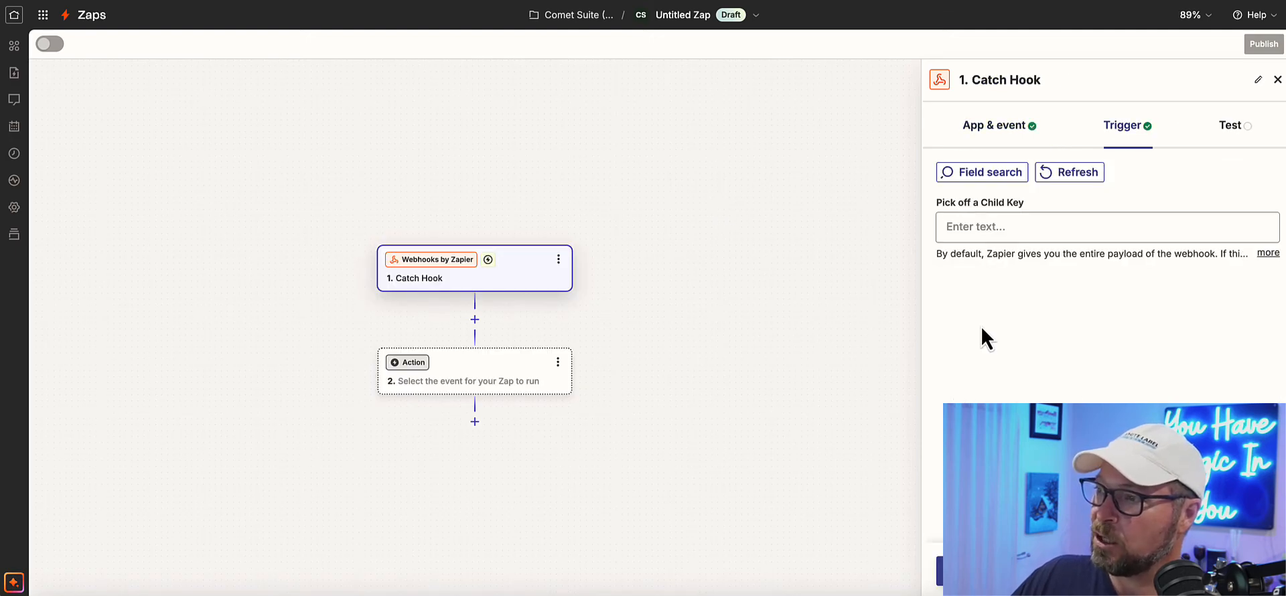
click(940, 573)
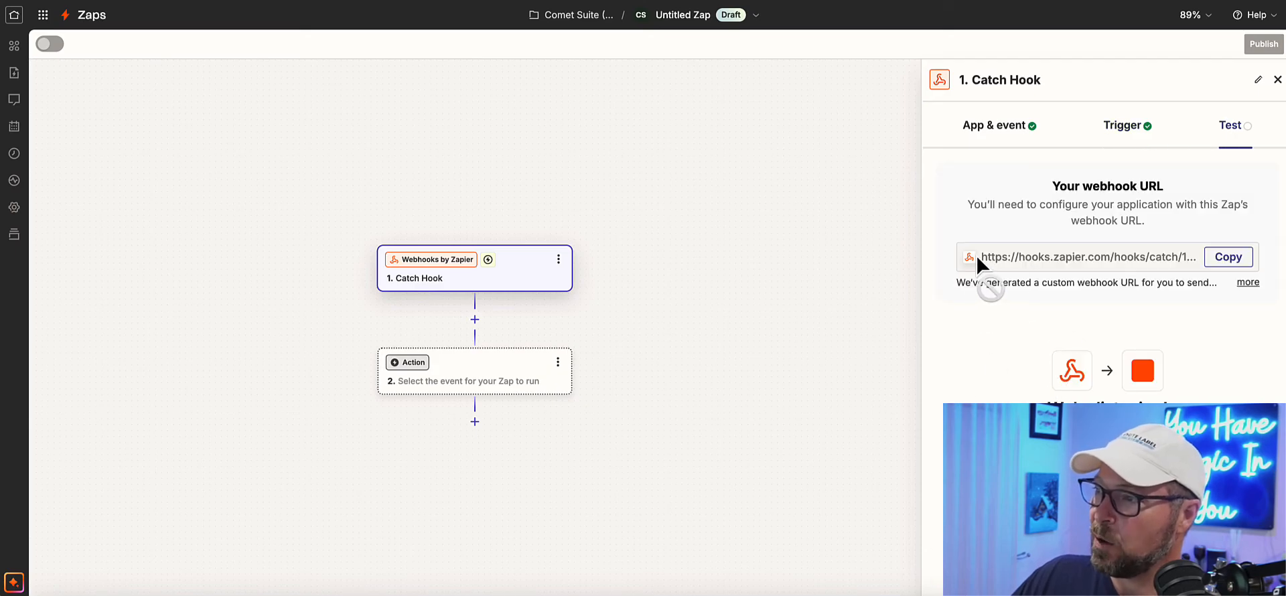
drag(1035, 268, 1200, 256)
click(1228, 257)
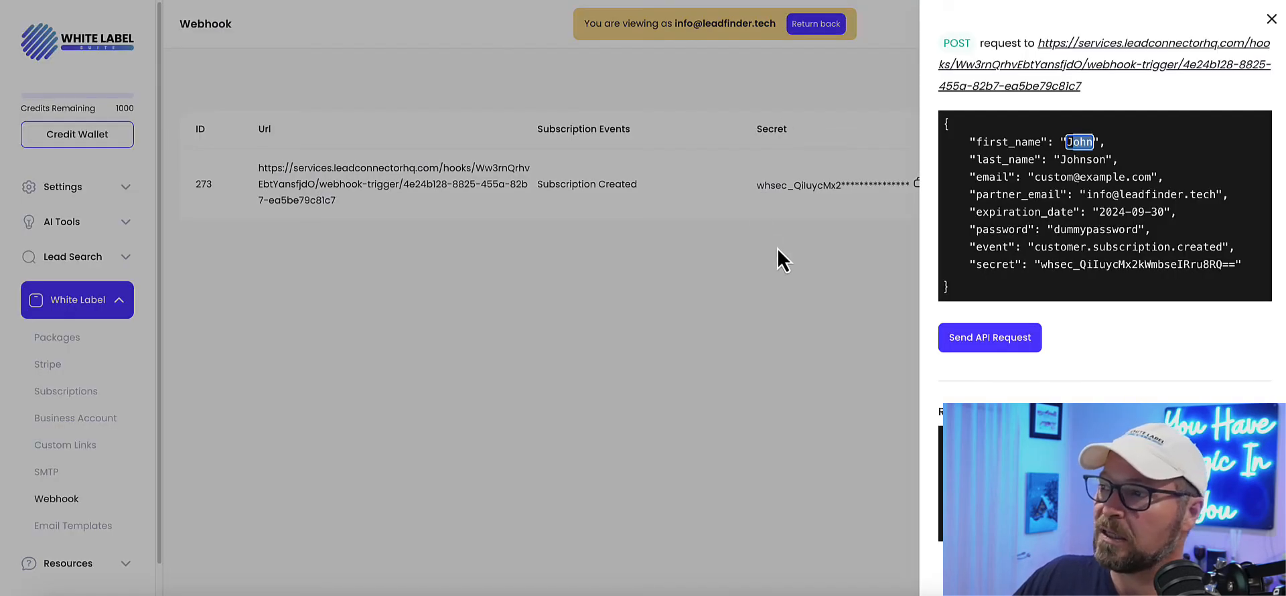
Step: Back in White Label Suite, close the test request and create a webhook with the copied Zapier URL and the Subscription Created event
click(787, 304)
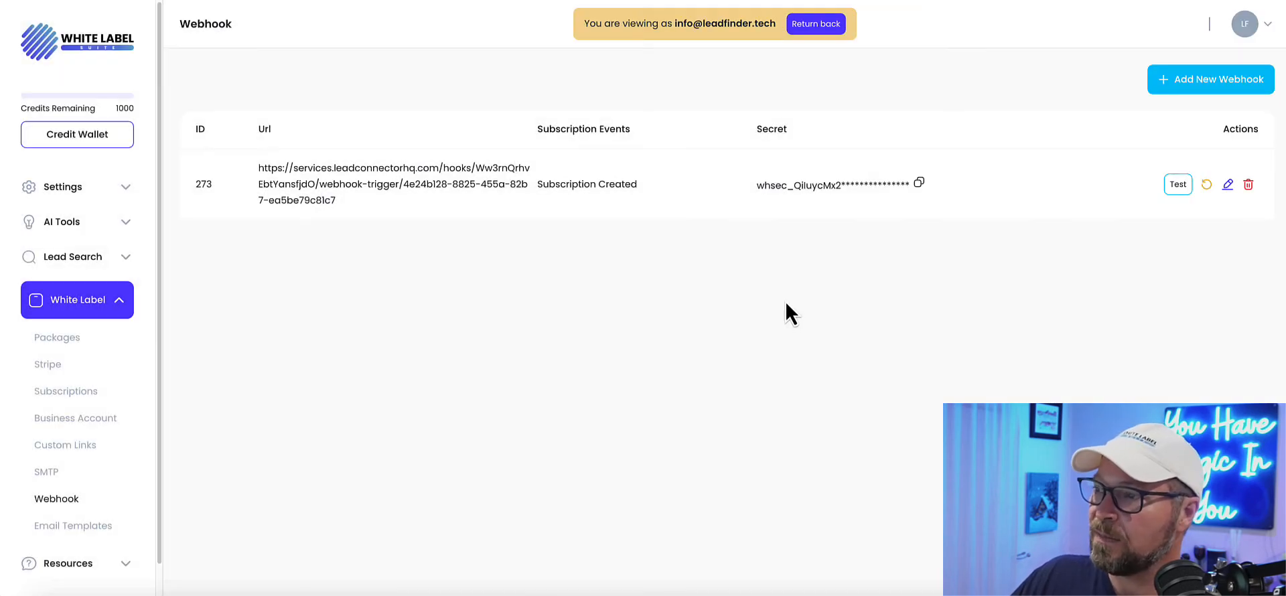
click(1190, 80)
click(618, 257)
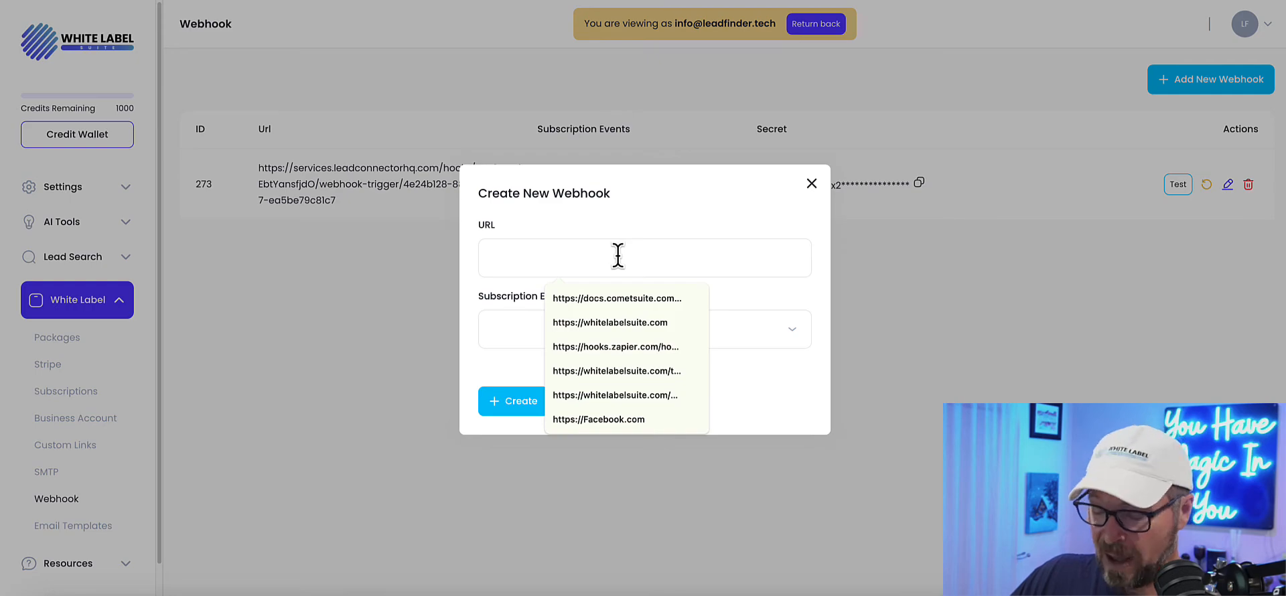
key(ctrl+v)
click(604, 342)
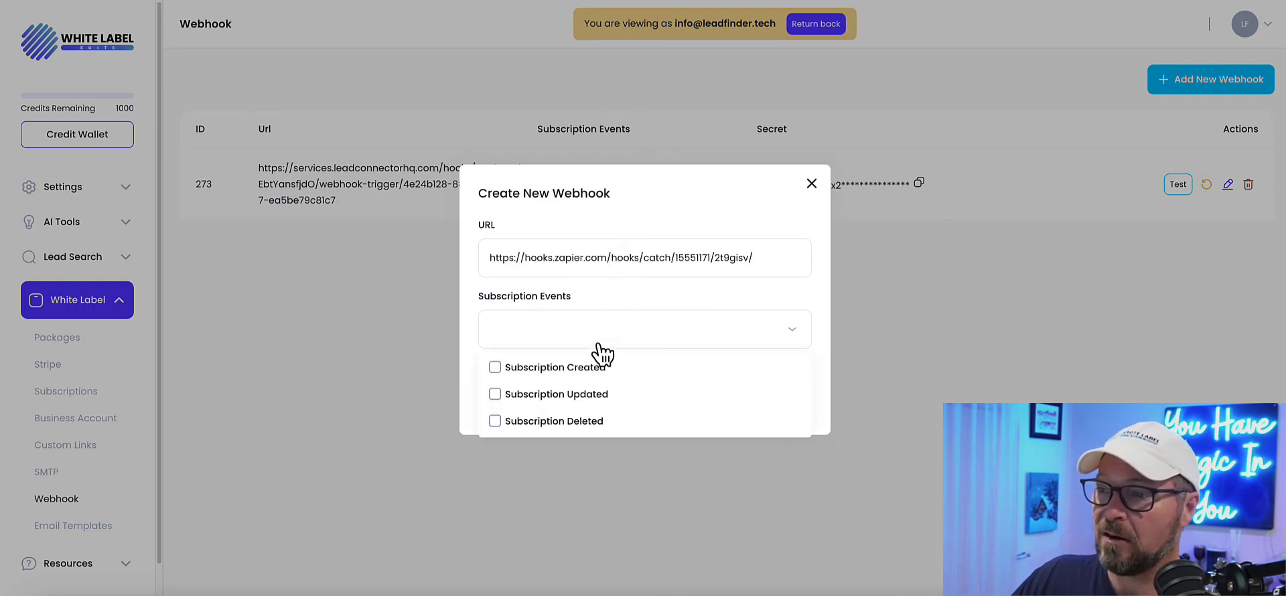
click(593, 379)
click(469, 393)
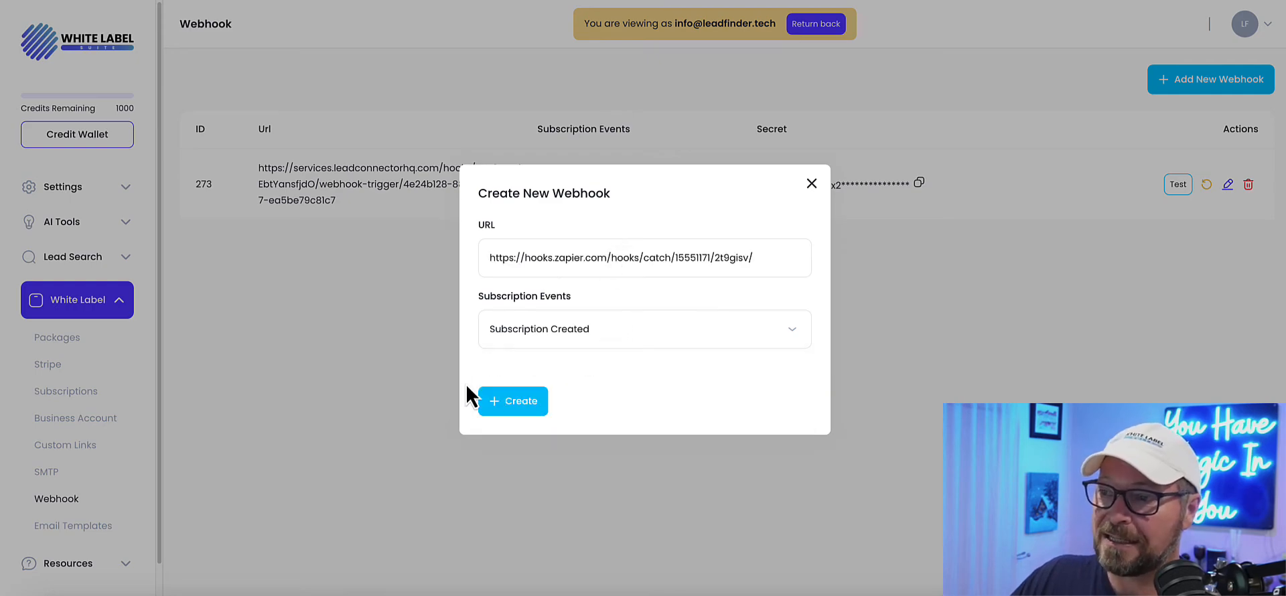
click(506, 402)
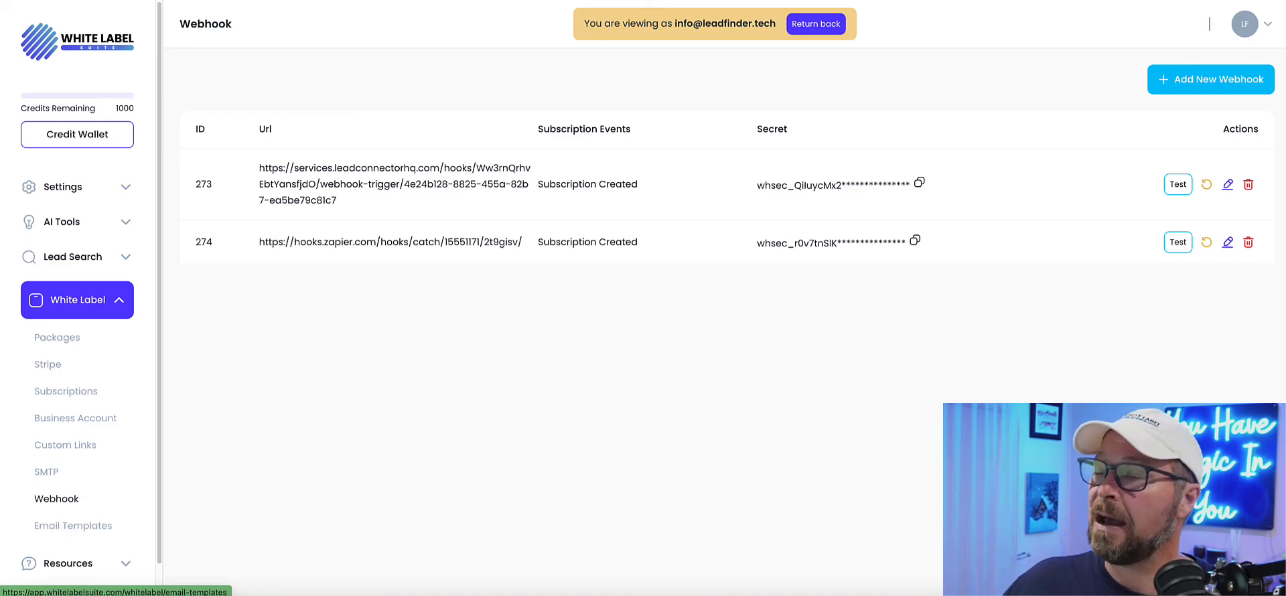
Step: Review the subscription events offered for another new webhook and close the form without creating it
click(1177, 95)
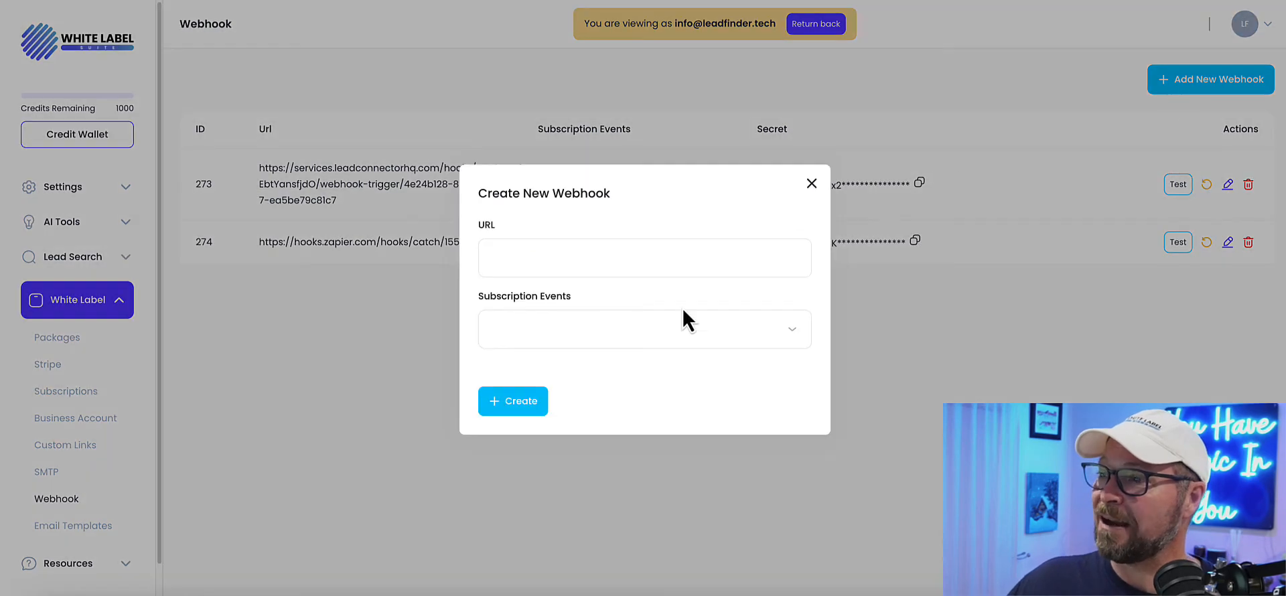
click(602, 322)
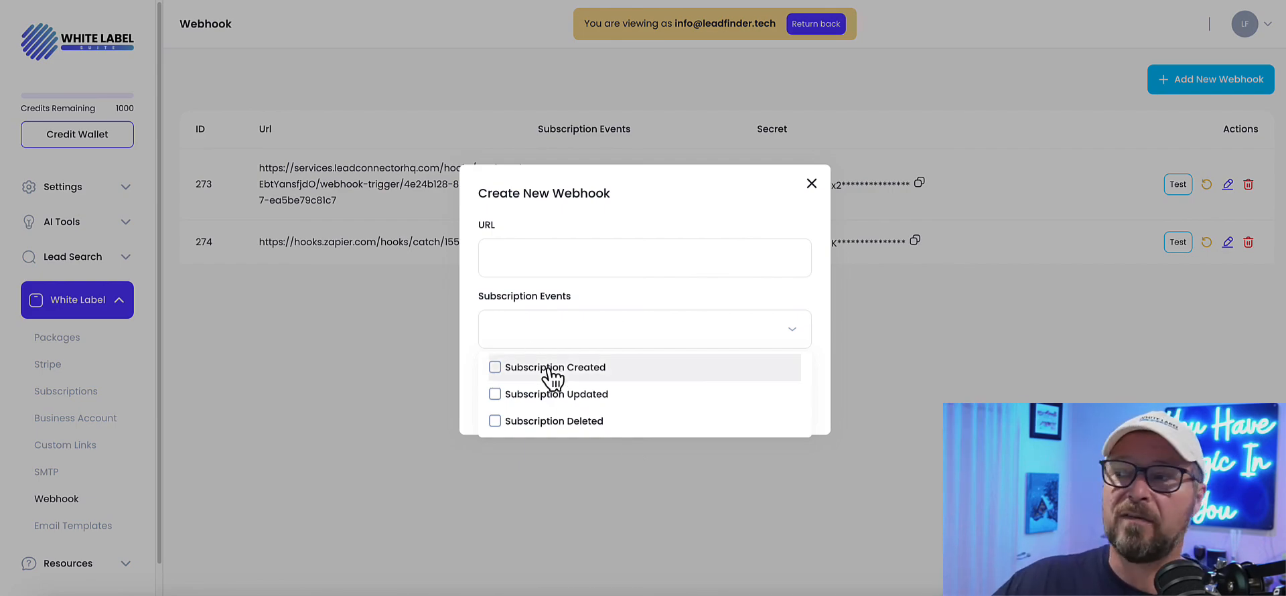
click(345, 335)
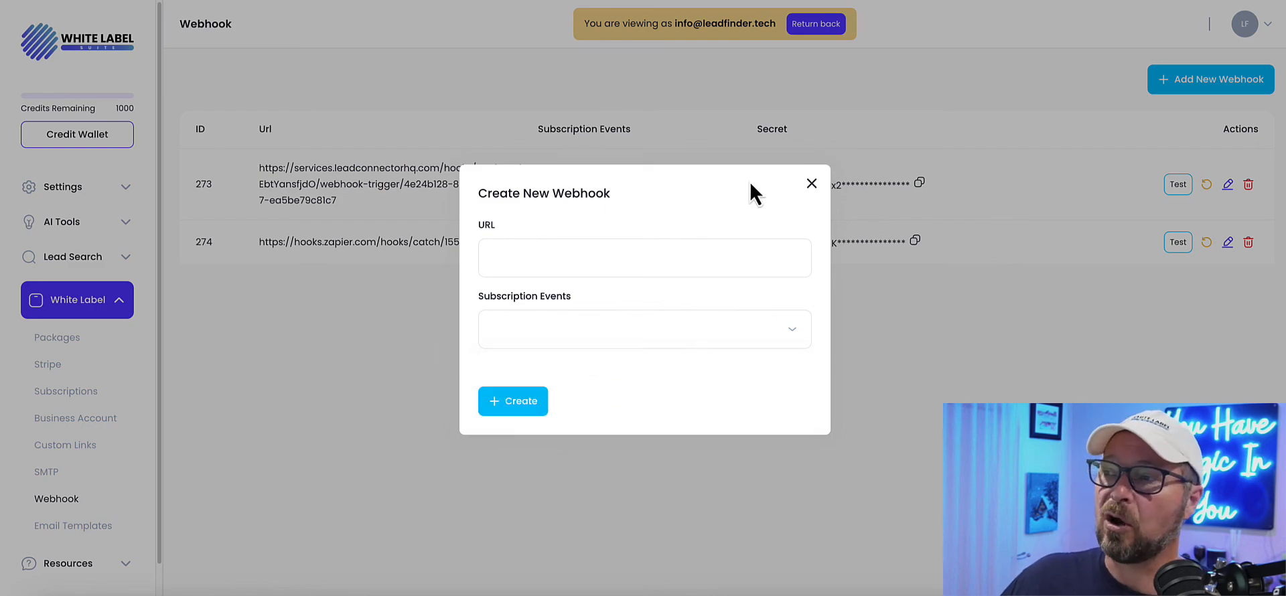
click(811, 184)
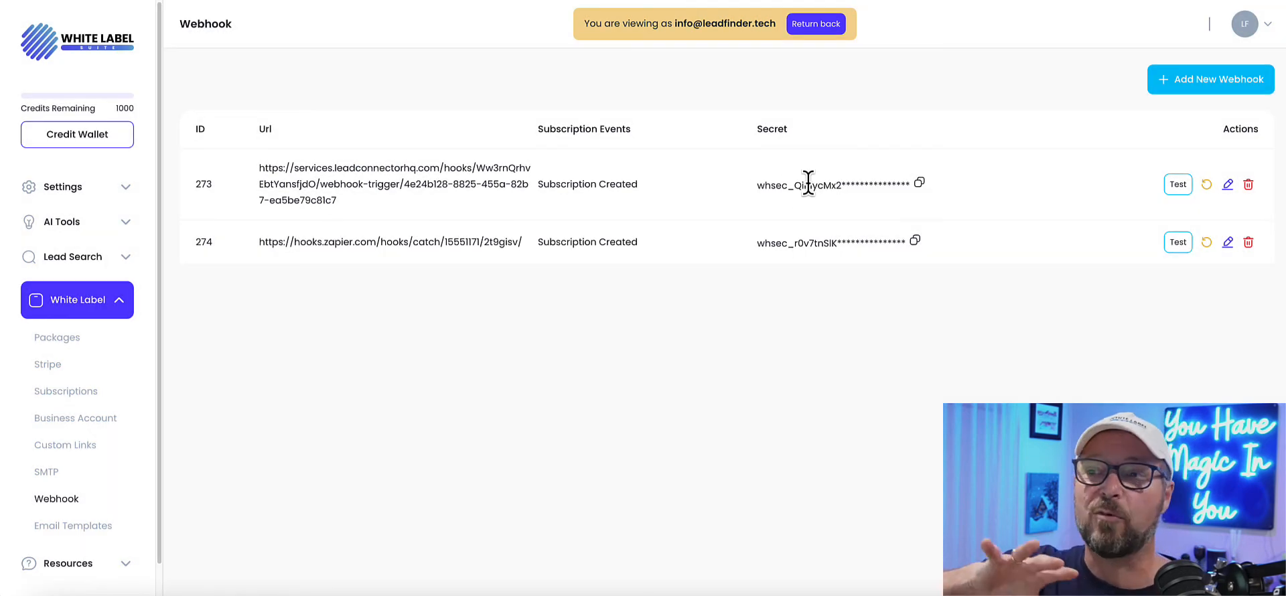